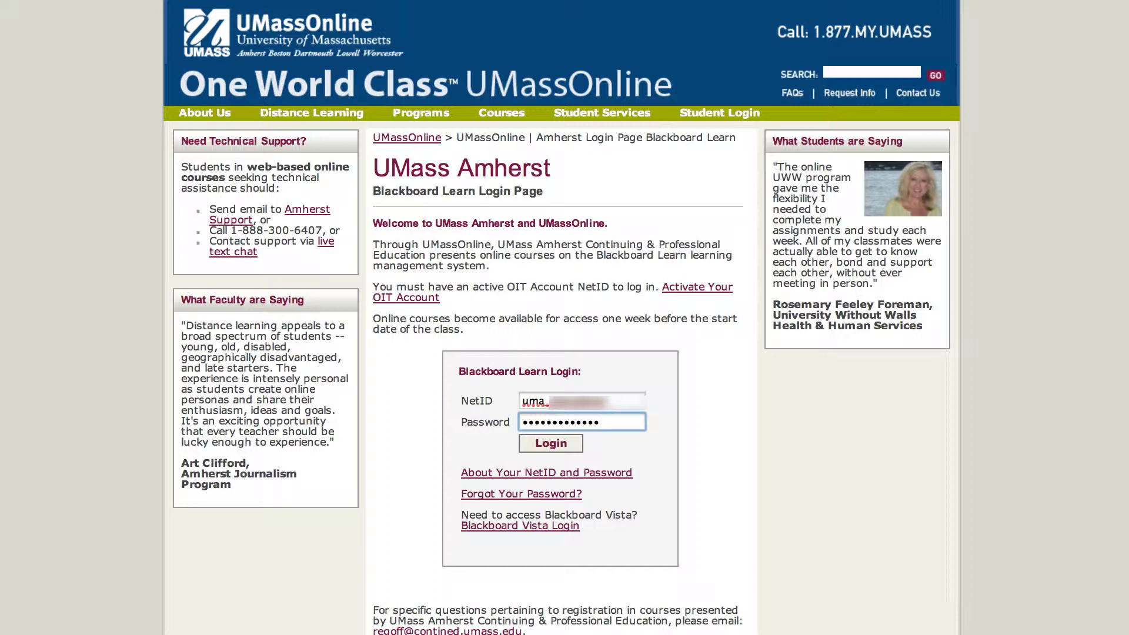
Step: Log in to Blackboard Learn with the filled-in credentials and open the NUTRITN 130 course from My Courses
left_click(331, 270)
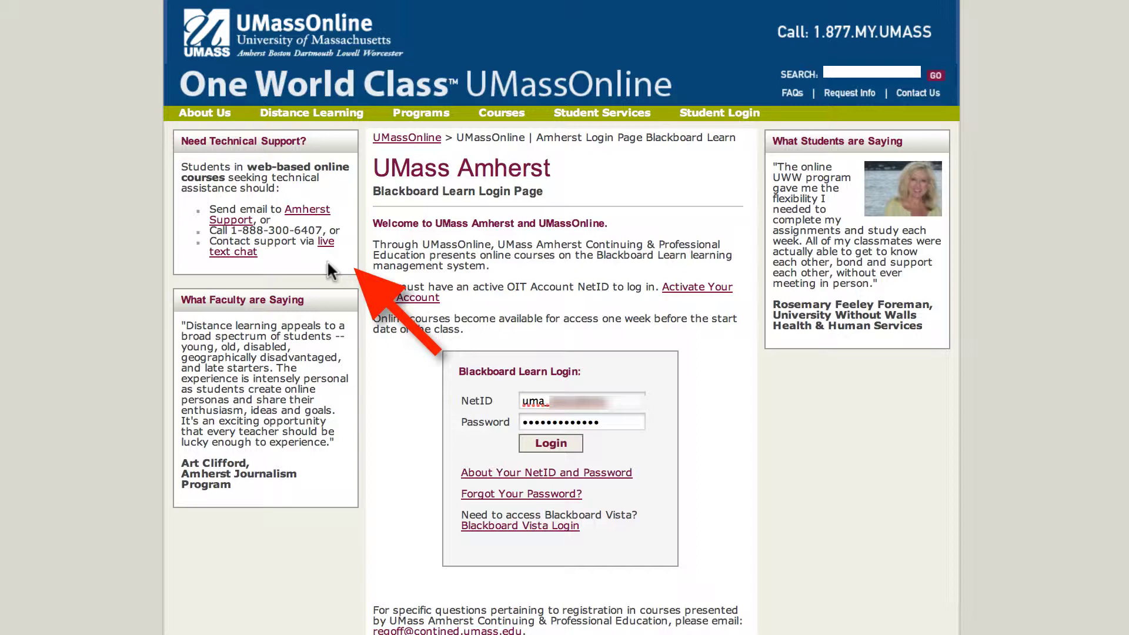
left_click(552, 445)
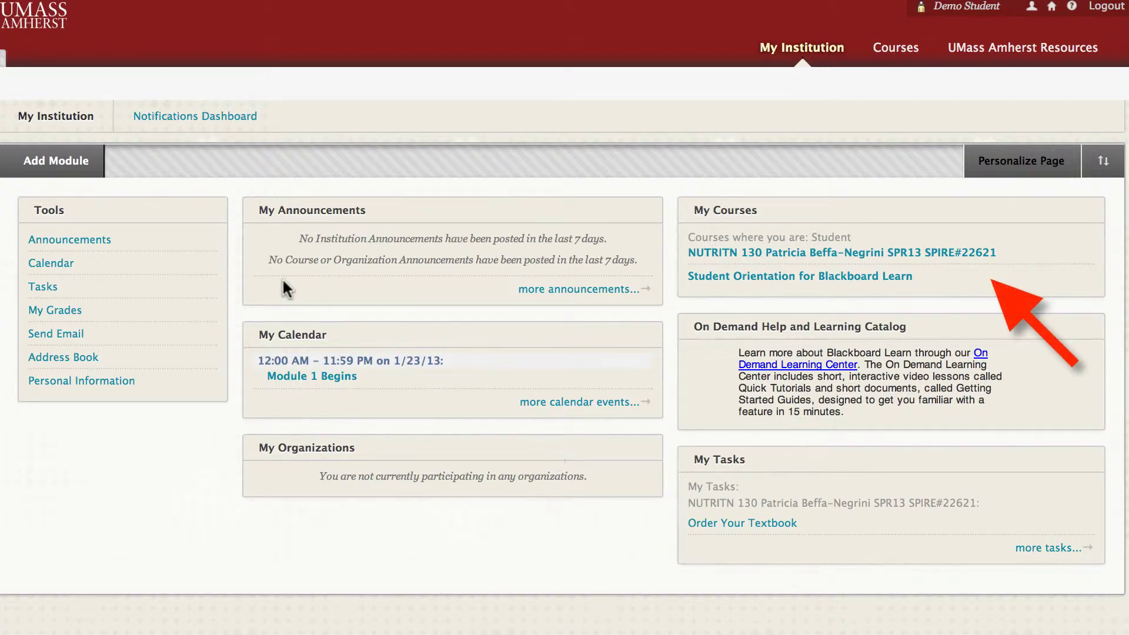
mouse_move(408, 209)
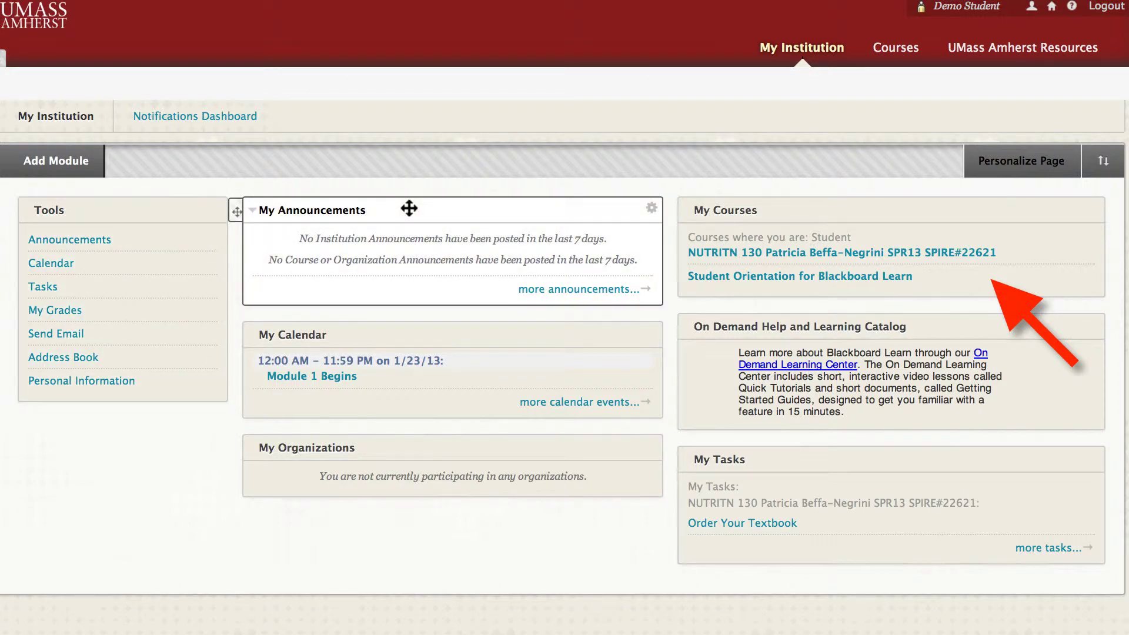
mouse_move(486, 334)
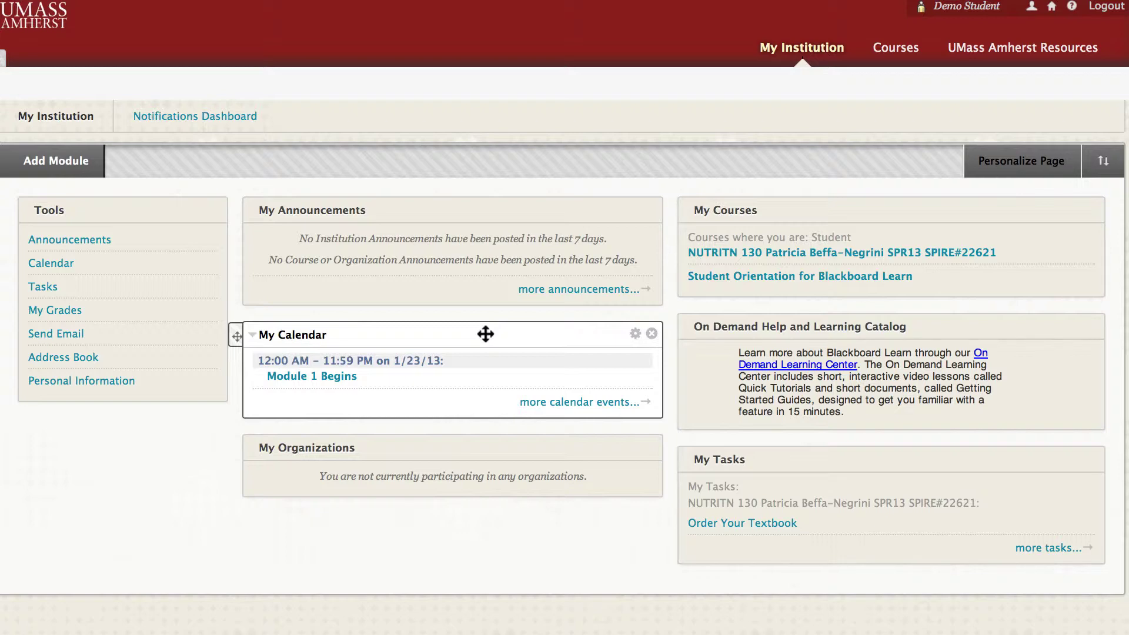
mouse_move(822, 456)
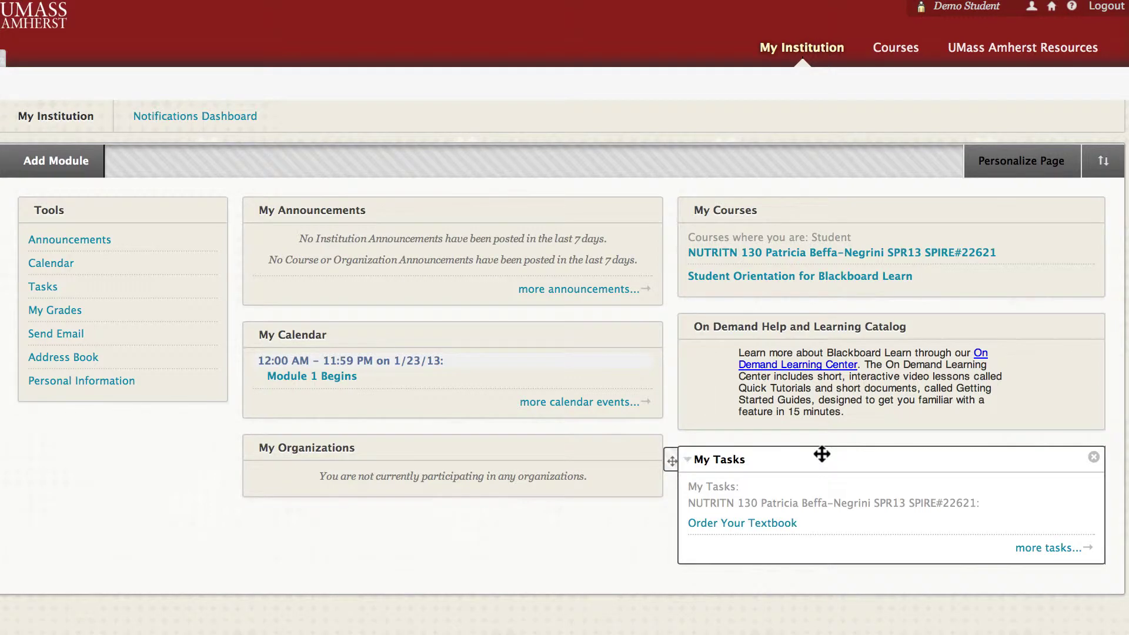
mouse_move(911, 285)
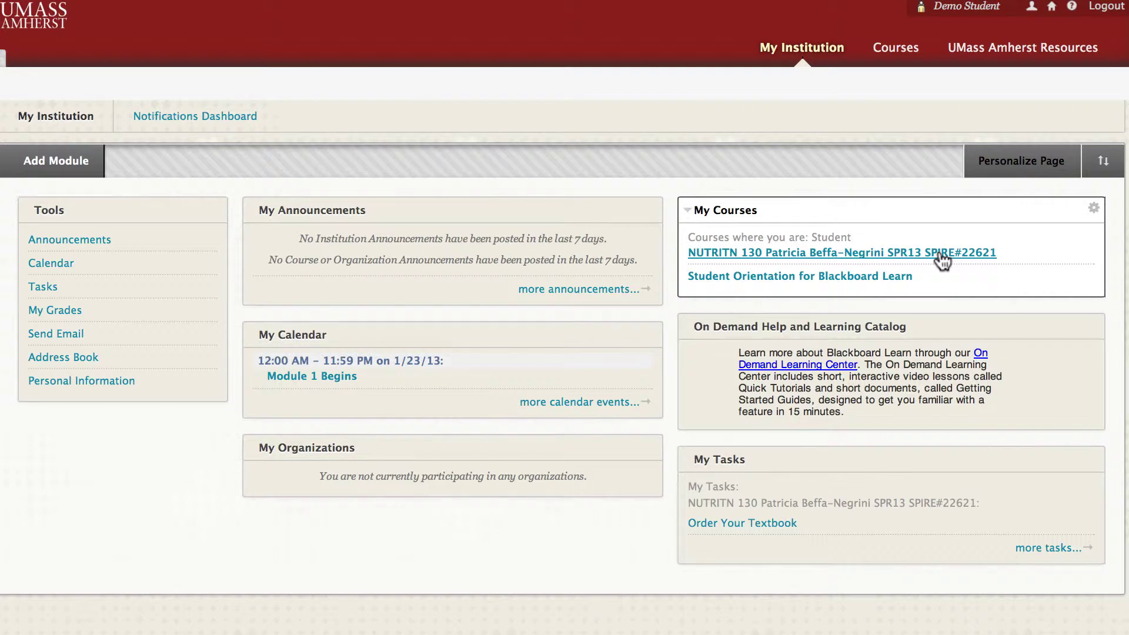
left_click(941, 259)
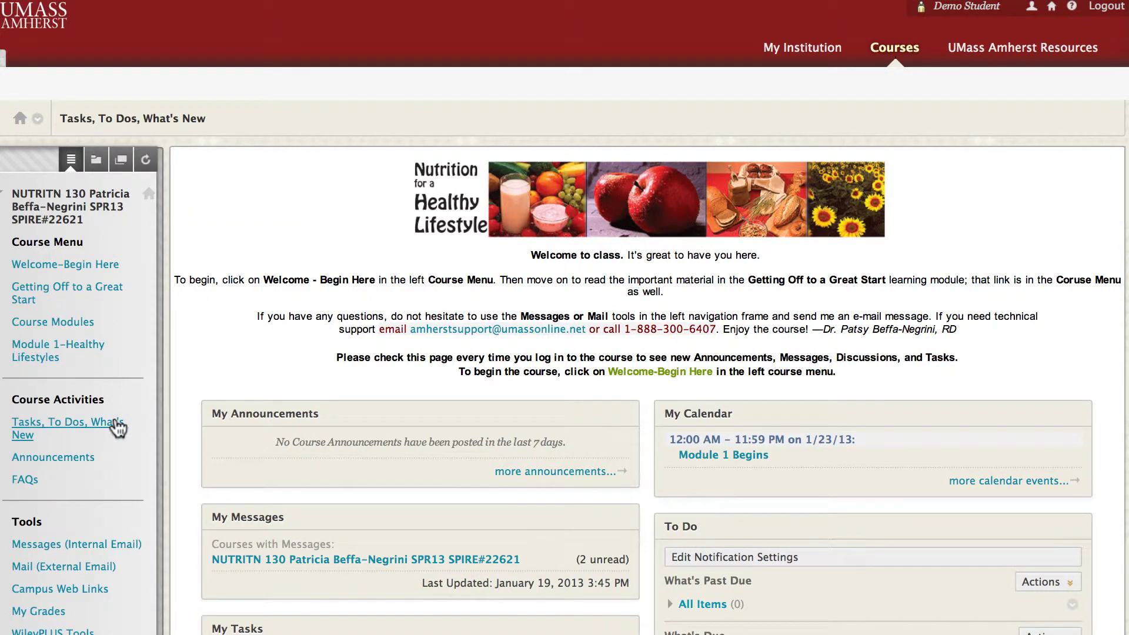
Step: Look through the announcements, messages, tasks, What's New, calendar and To Do modules on the course's landing page
mouse_move(379, 406)
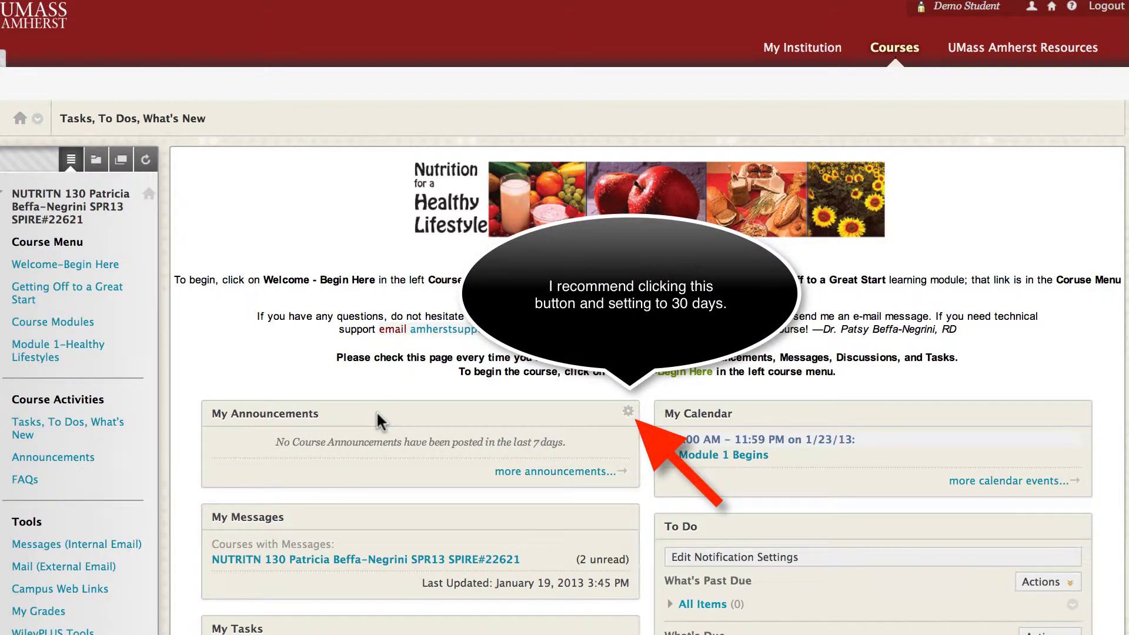
mouse_move(761, 418)
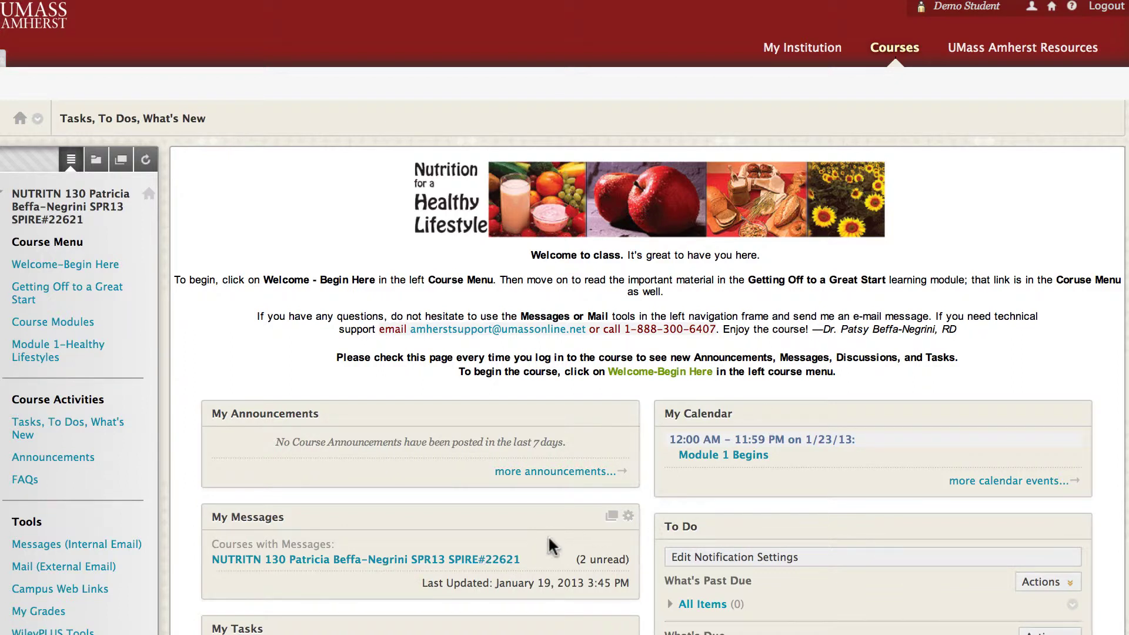
scroll(553, 545, "down", 5)
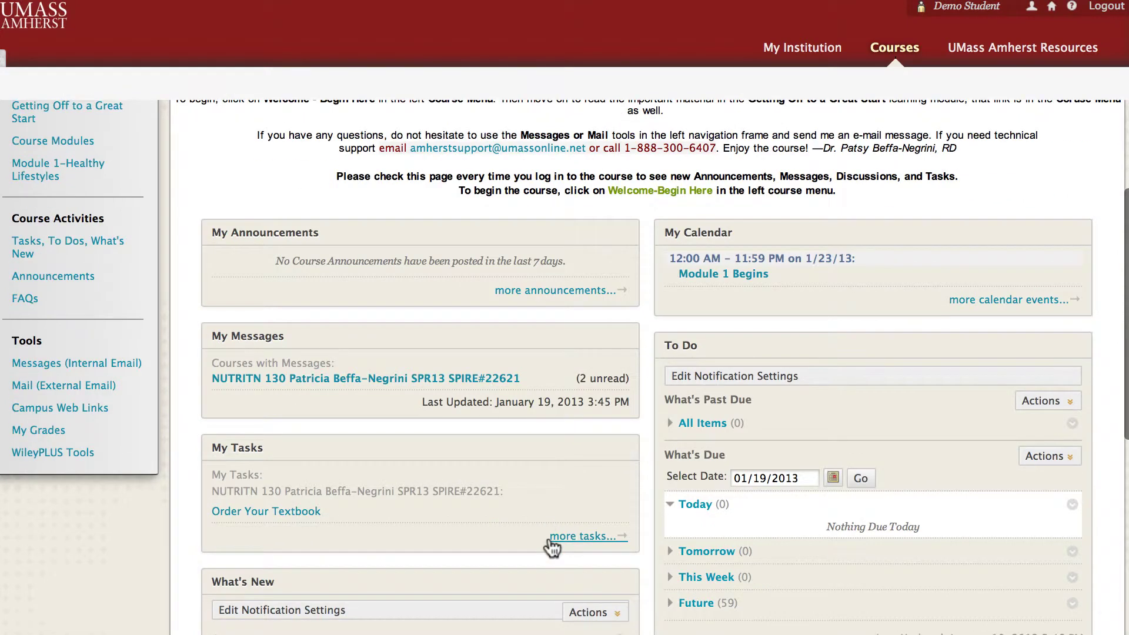
scroll(553, 546, "down", 5)
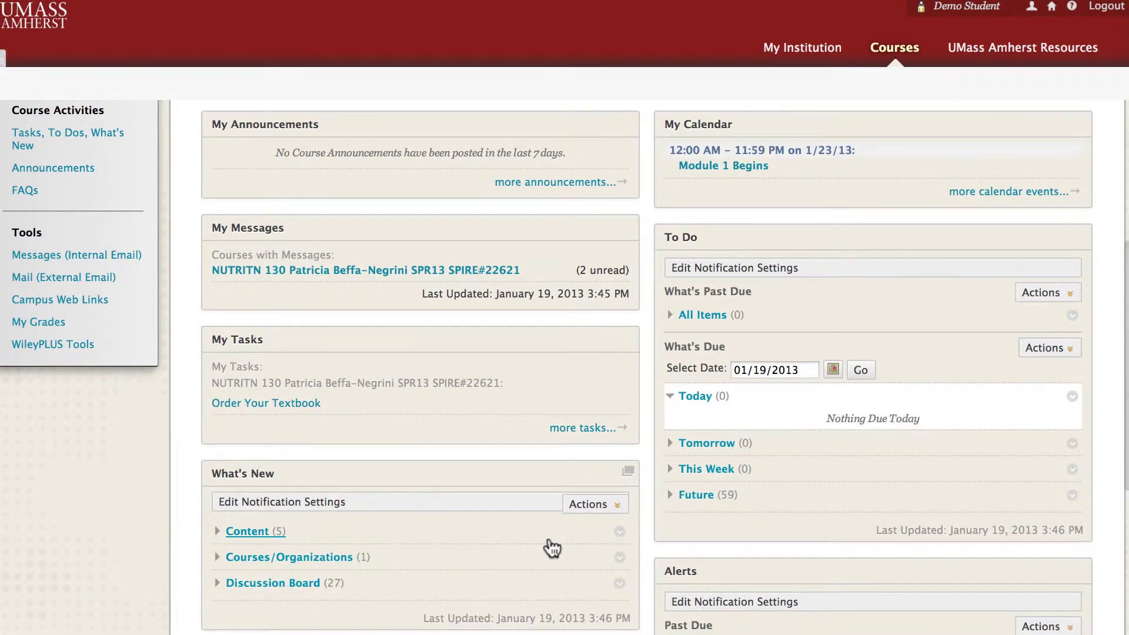
scroll(548, 536, "down", 2)
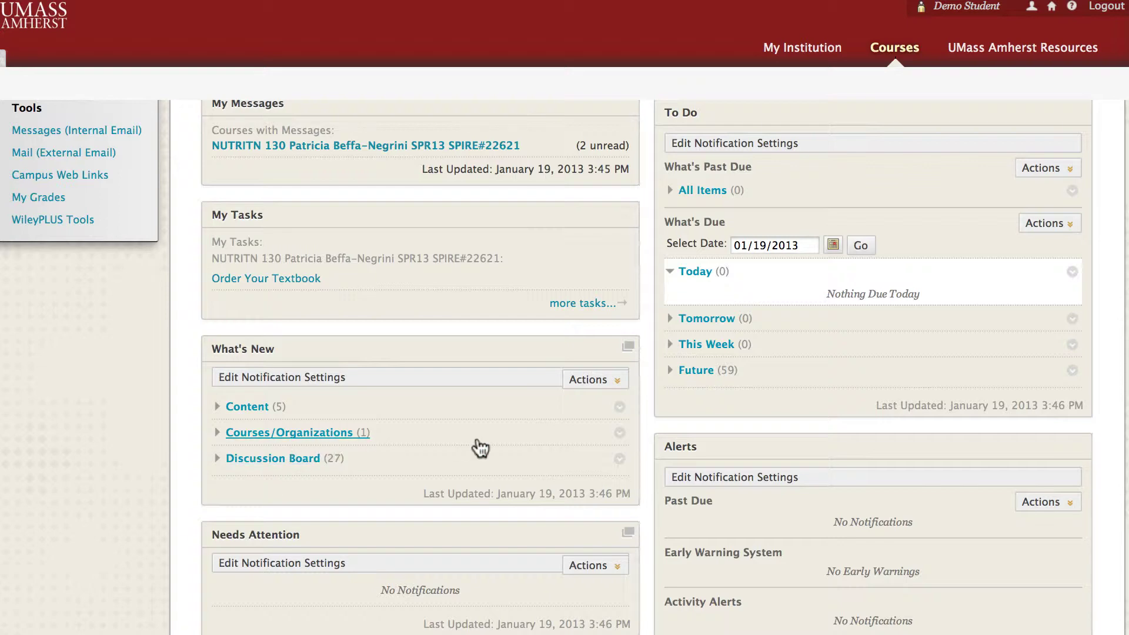
scroll(481, 448, "up", 5)
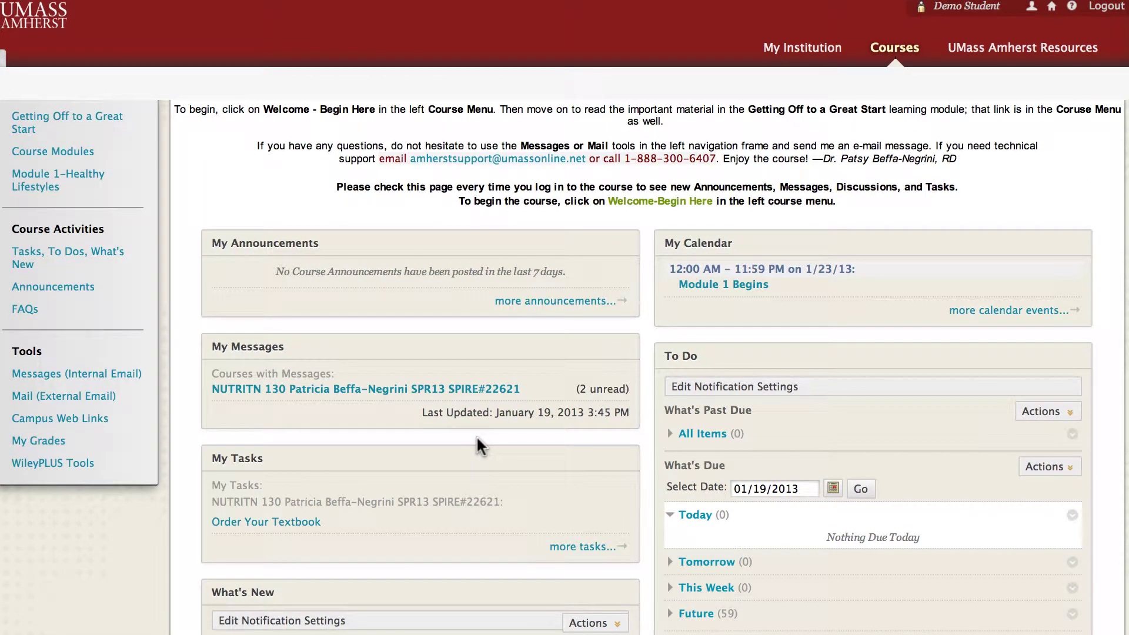
scroll(476, 435, "up", 4)
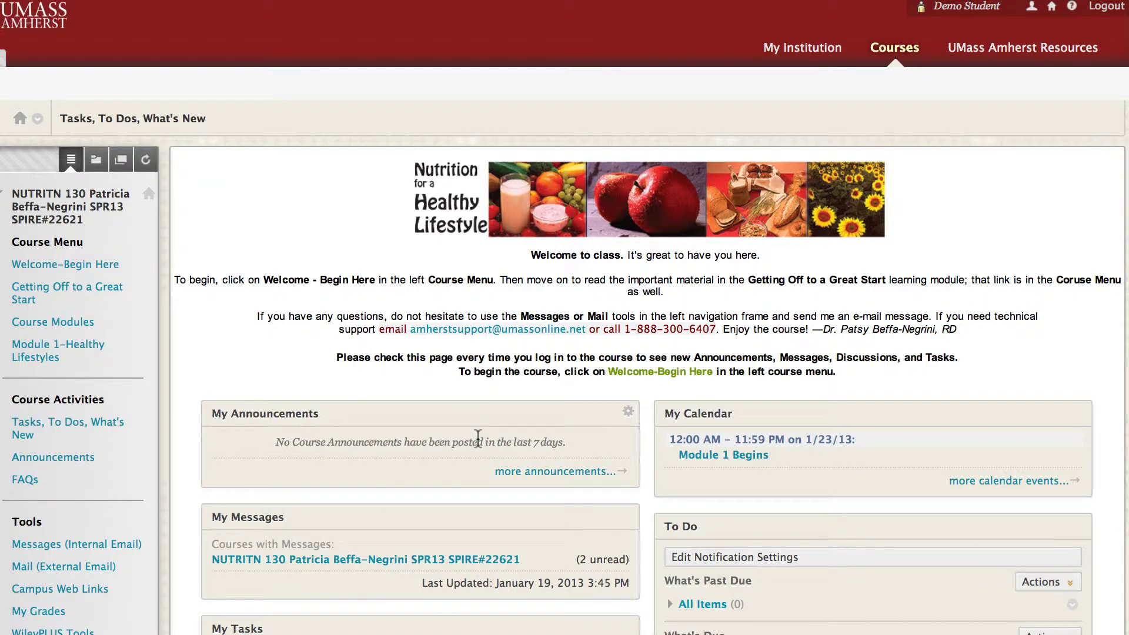
scroll(477, 438, "down", 3)
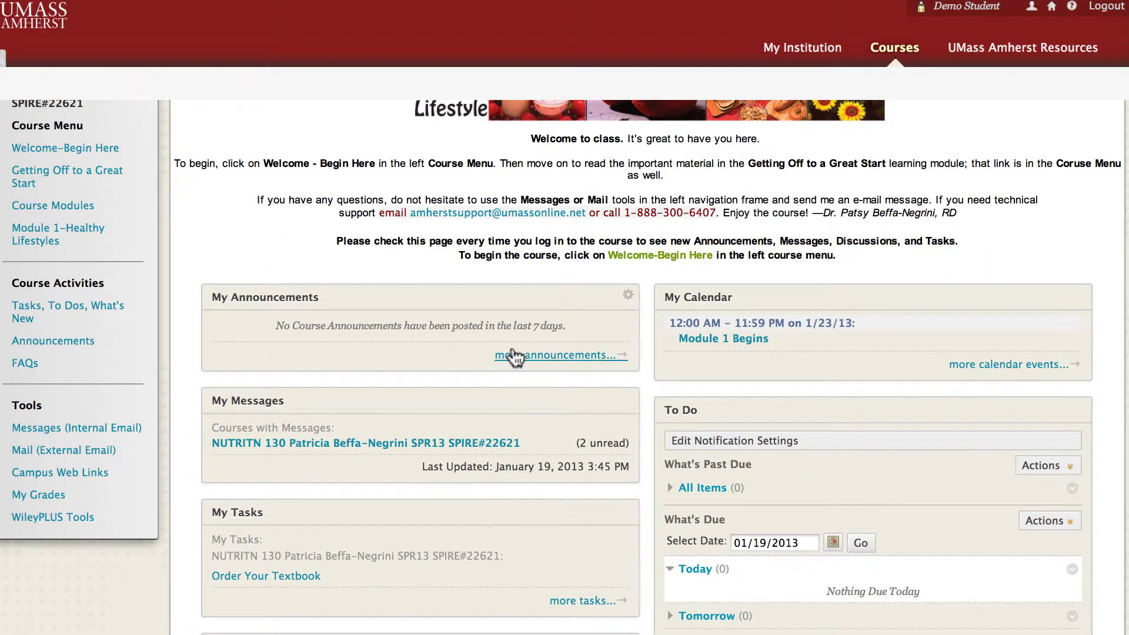
scroll(512, 353, "up", 3)
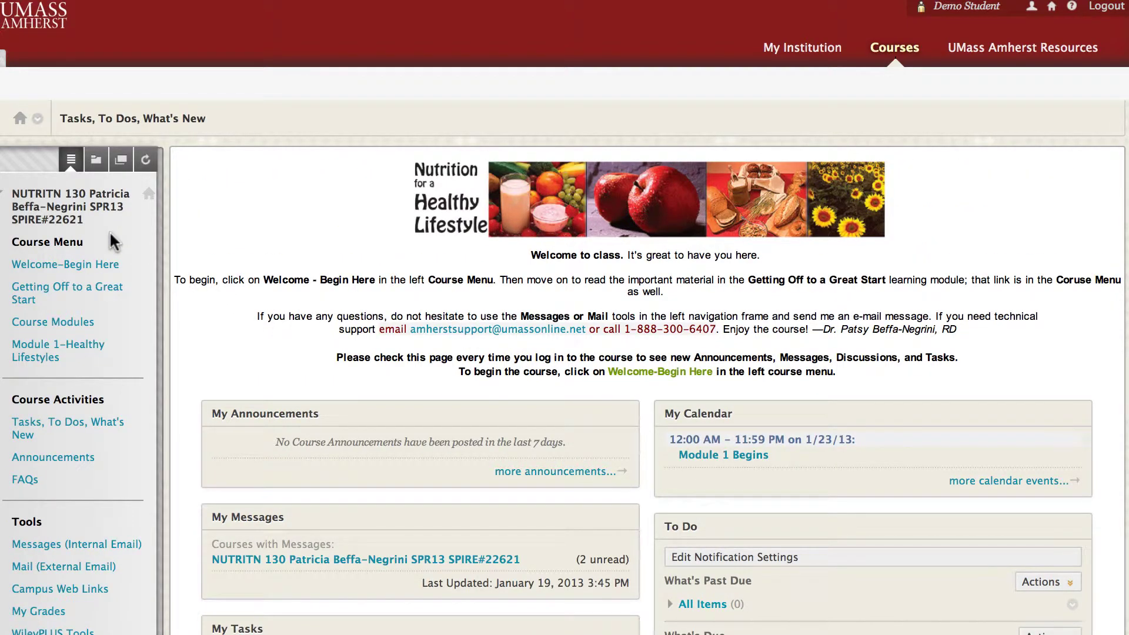
scroll(110, 231, "down", 3)
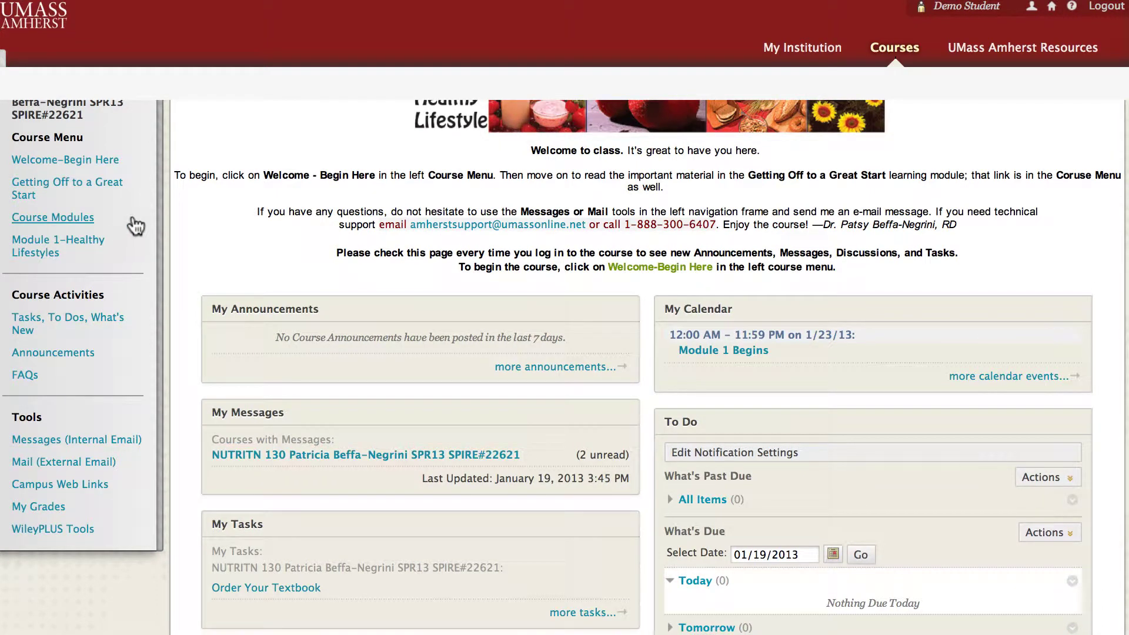
Step: Open the Course Modules page and review its items, from Welcome-Begin Here down to Copyright
scroll(132, 222, "up", 2)
scroll(136, 226, "up", 1)
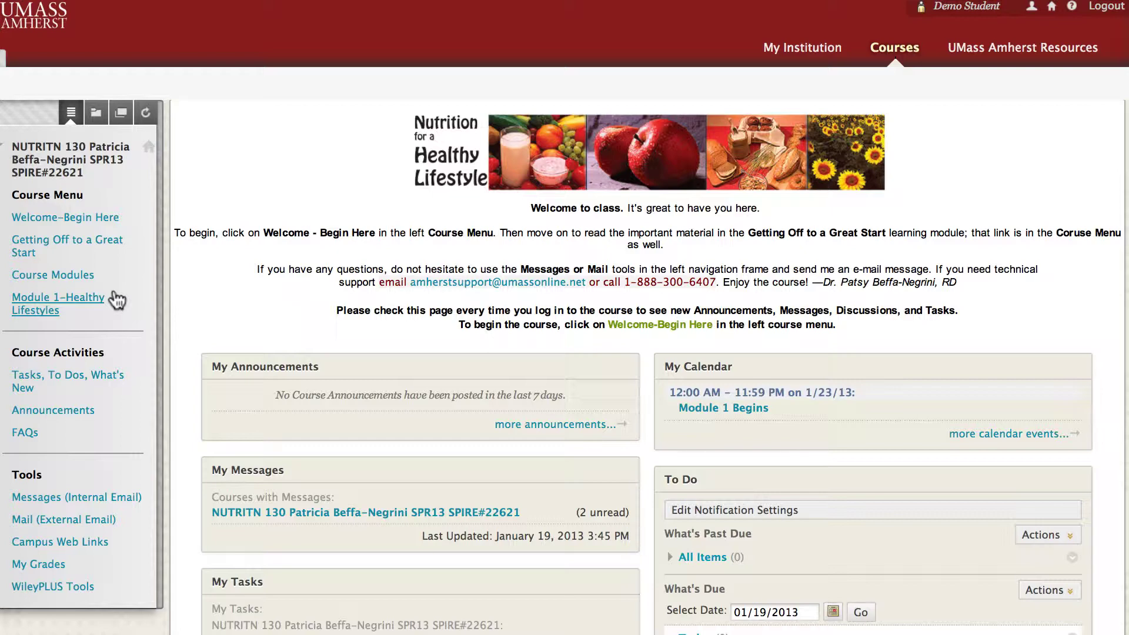
left_click(60, 279)
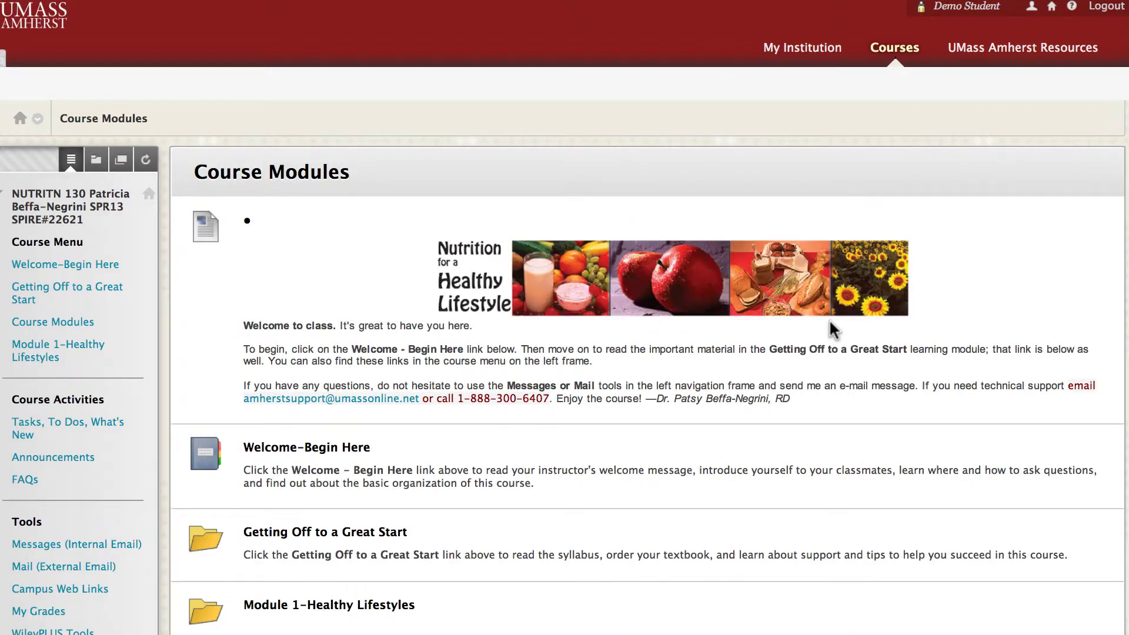
scroll(847, 426, "down", 4)
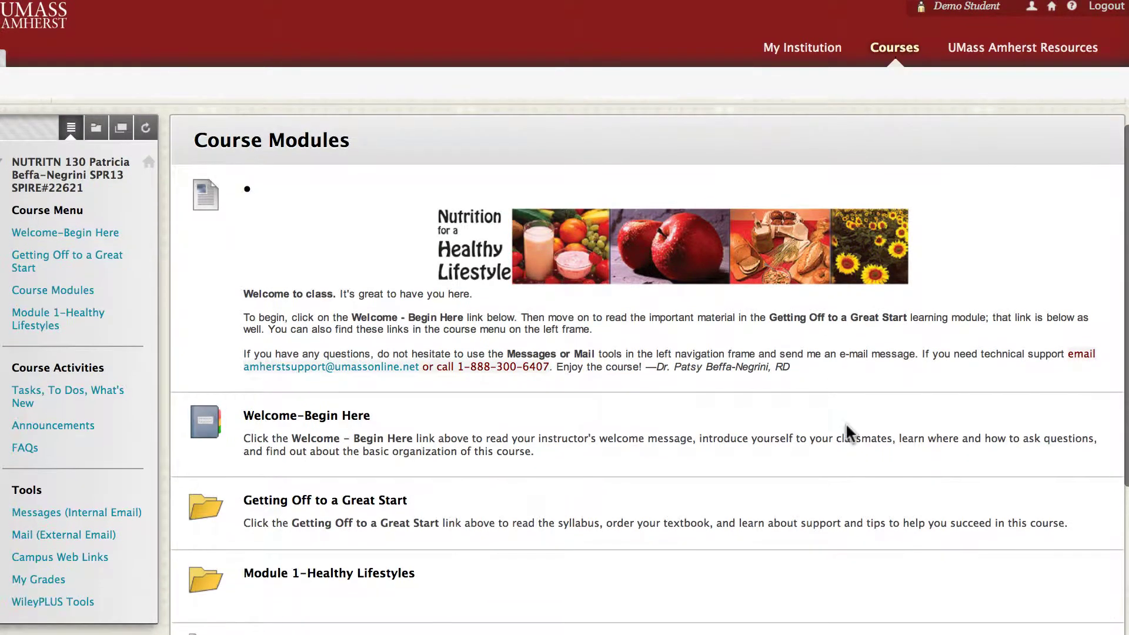
scroll(846, 423, "down", 3)
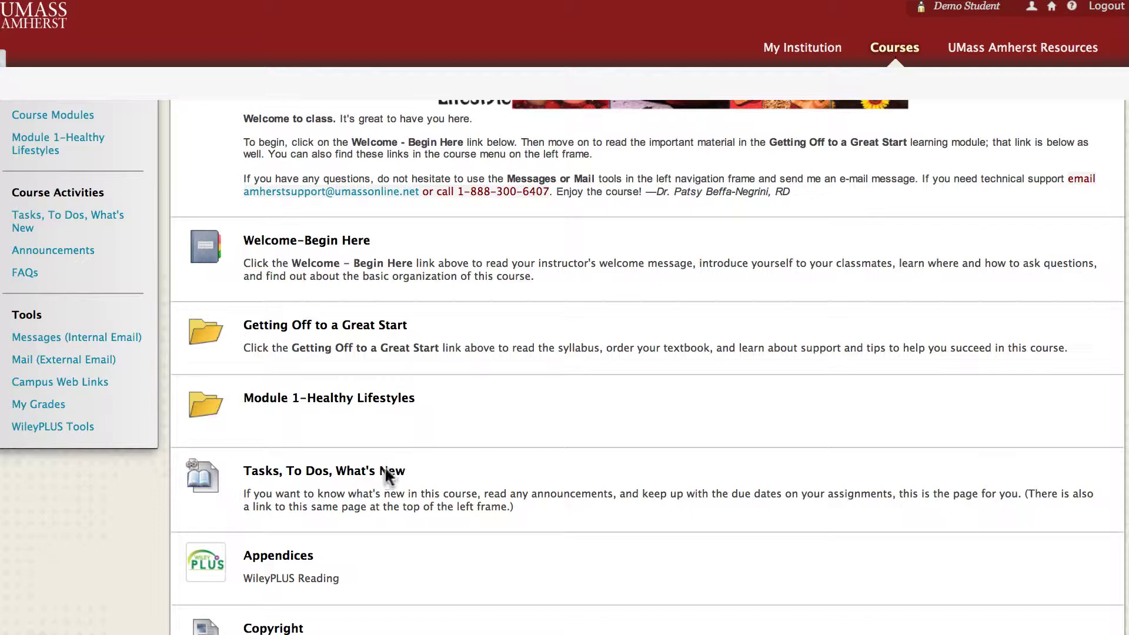
scroll(428, 554, "down", 2)
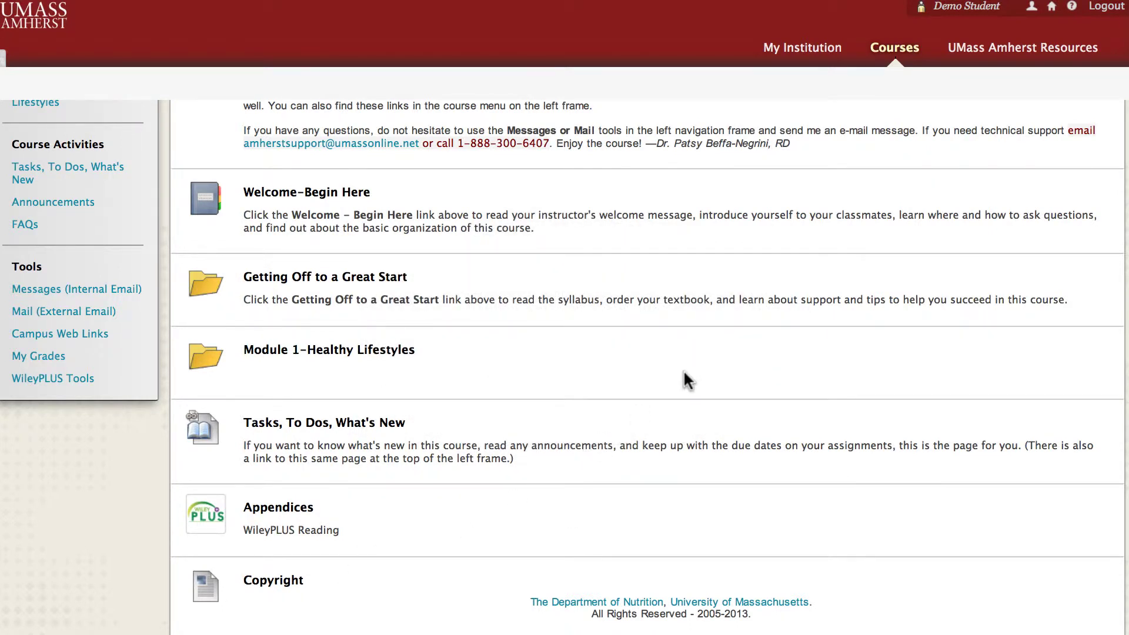
scroll(684, 369, "up", 5)
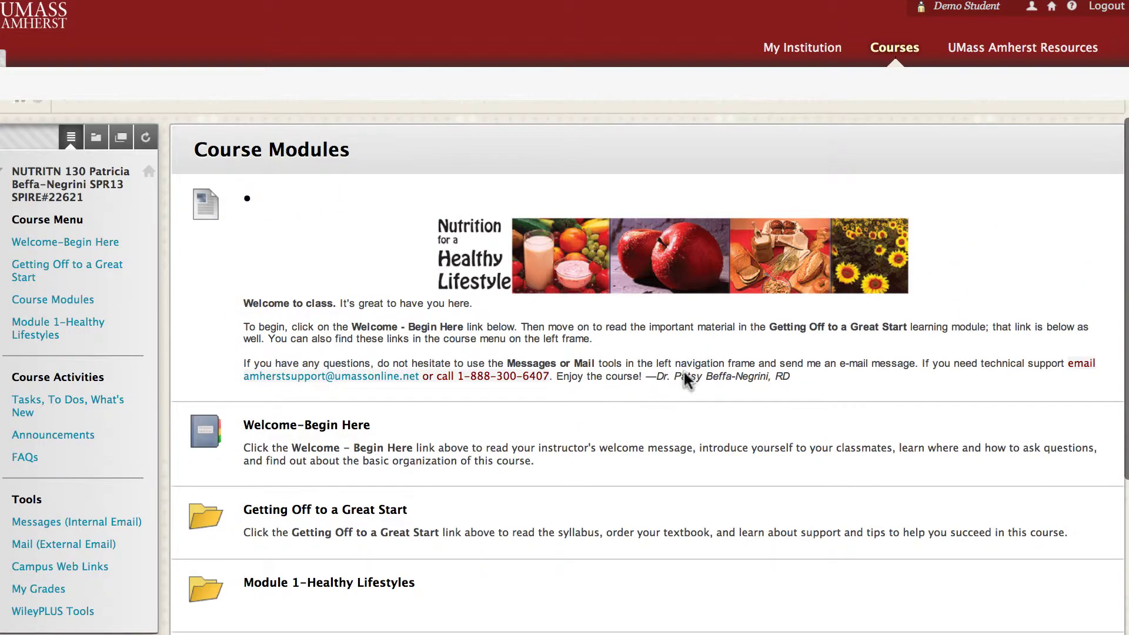
scroll(683, 372, "down", 5)
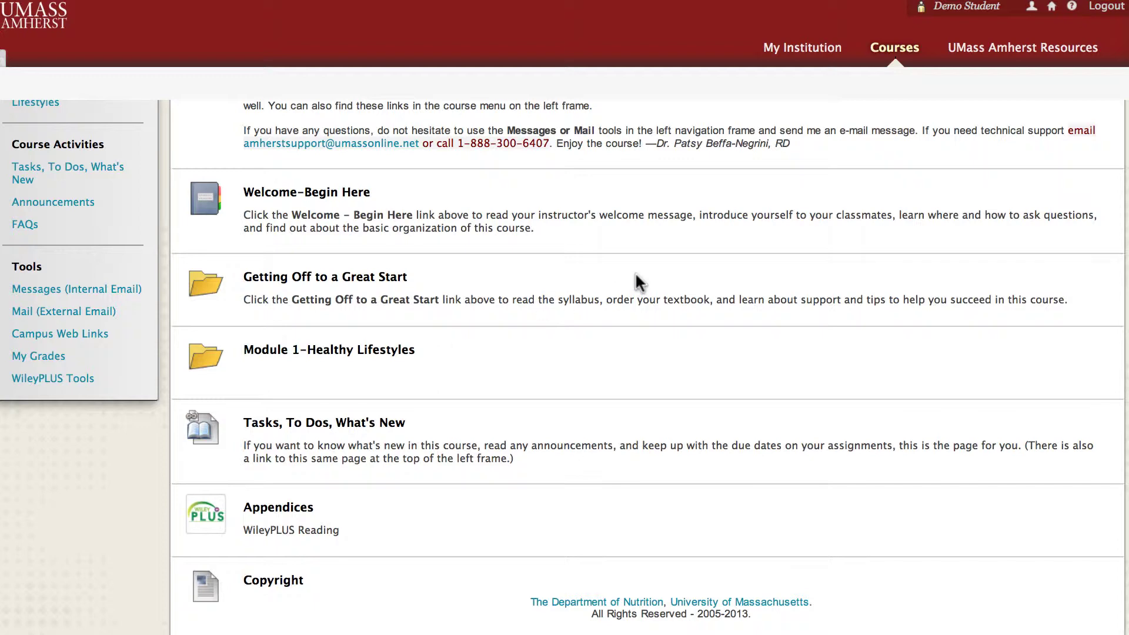
scroll(635, 274, "up", 5)
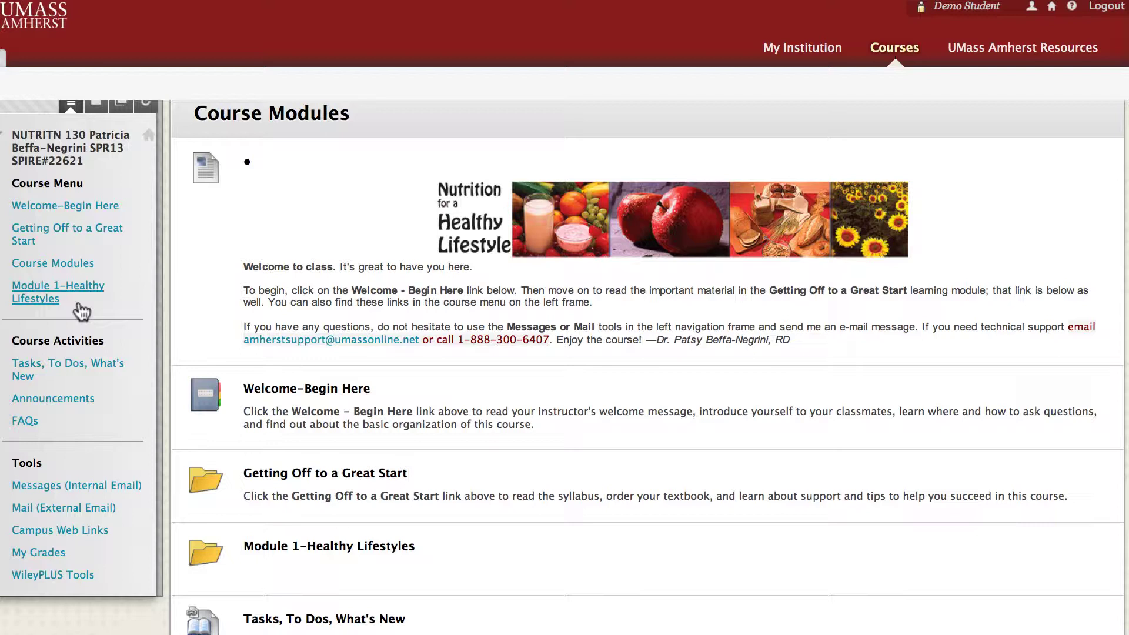
scroll(559, 447, "down", 3)
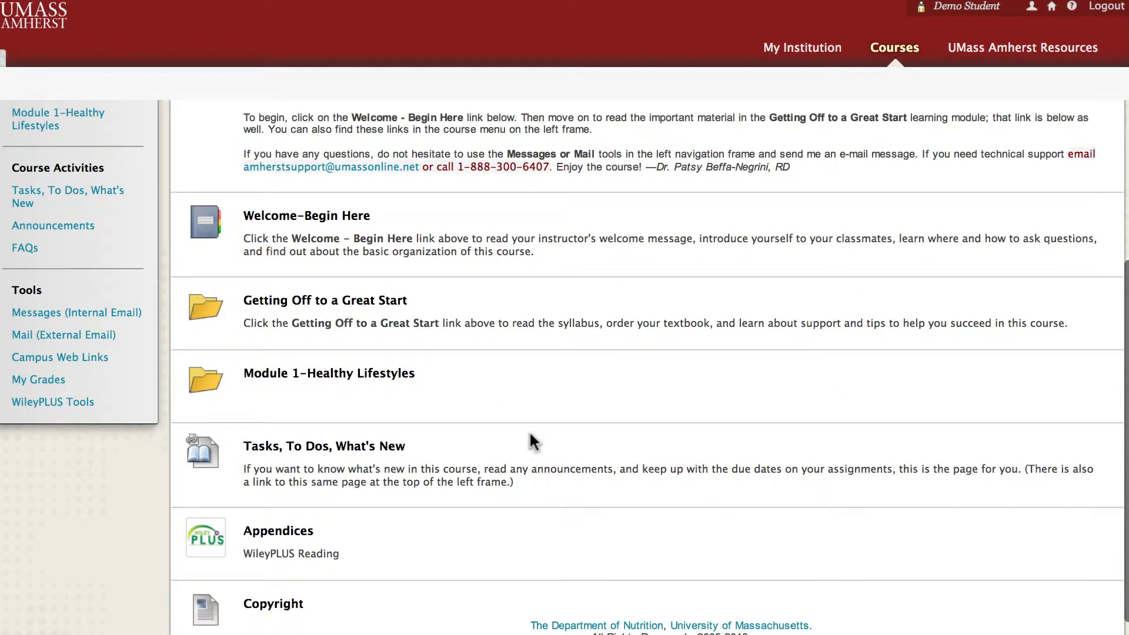
scroll(541, 380, "up", 2)
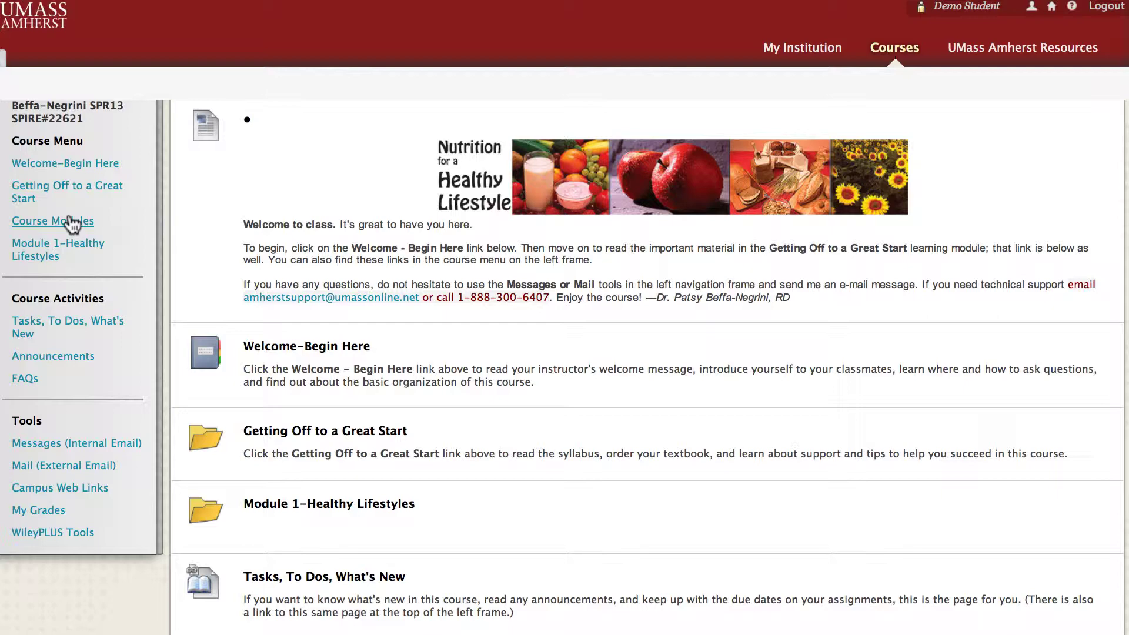
scroll(459, 380, "down", 2)
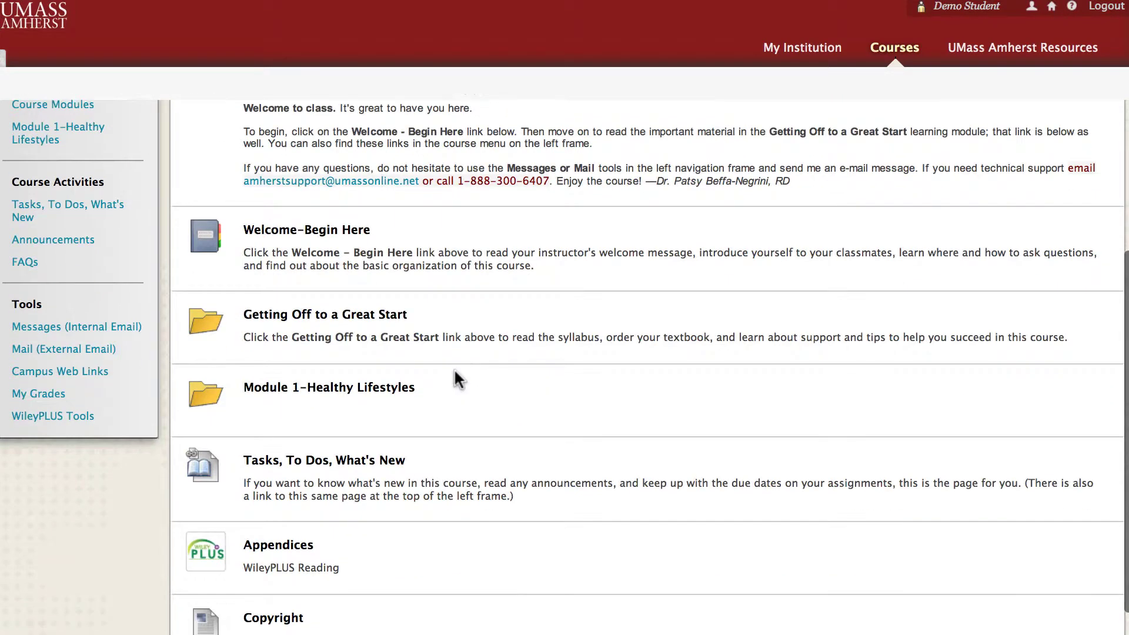
Step: Open Tasks, To Dos, What's New from the Course Modules list and look over the page
left_click(318, 465)
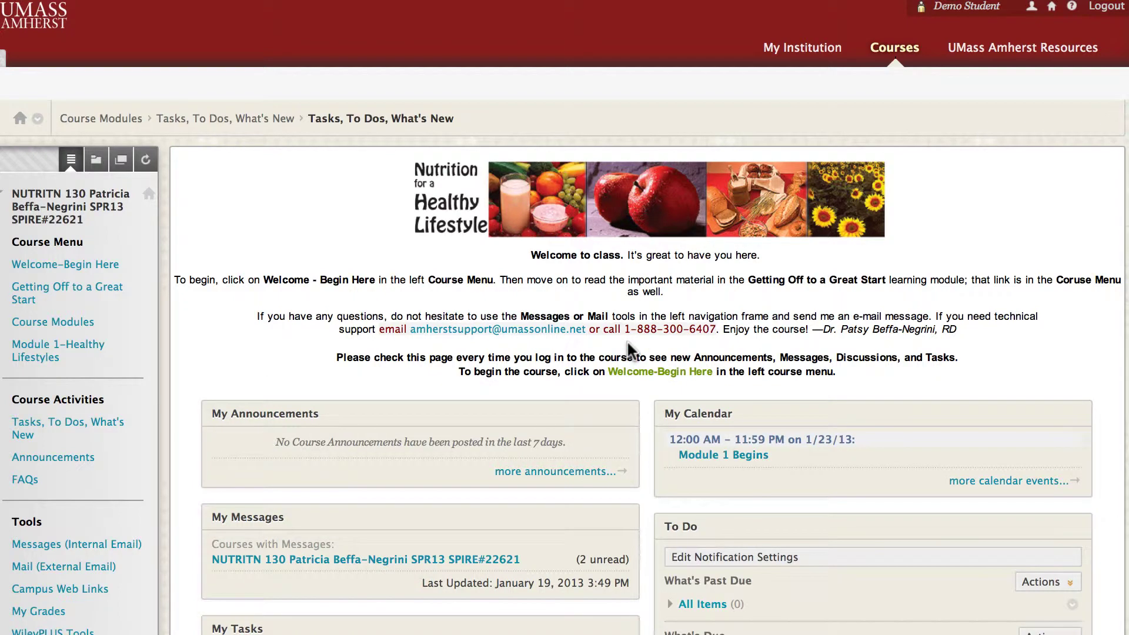
scroll(628, 341, "down", 4)
scroll(627, 343, "up", 4)
Step: Check the course's Announcements page and return to Tasks, To Dos, What's New to view its modules
left_click(71, 459)
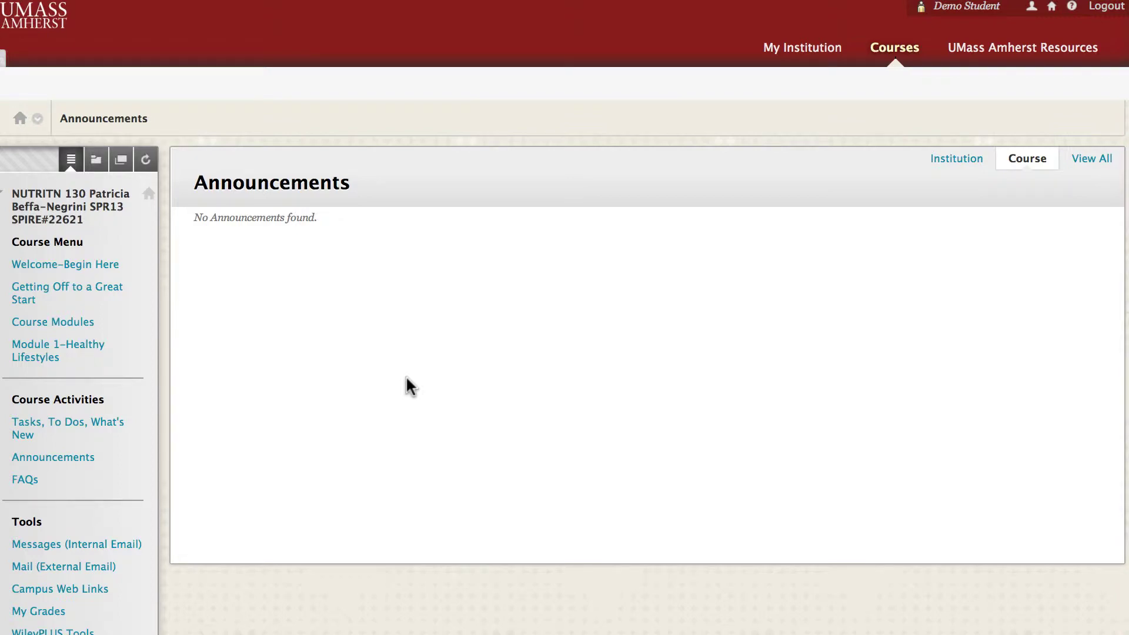
left_click(100, 431)
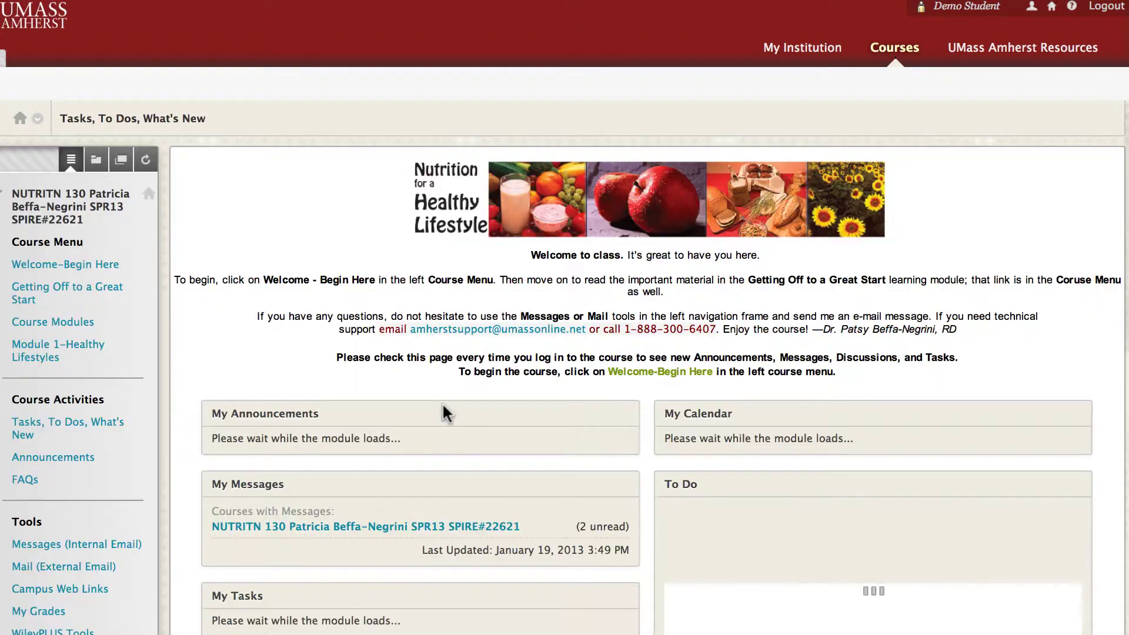
scroll(446, 406, "down", 3)
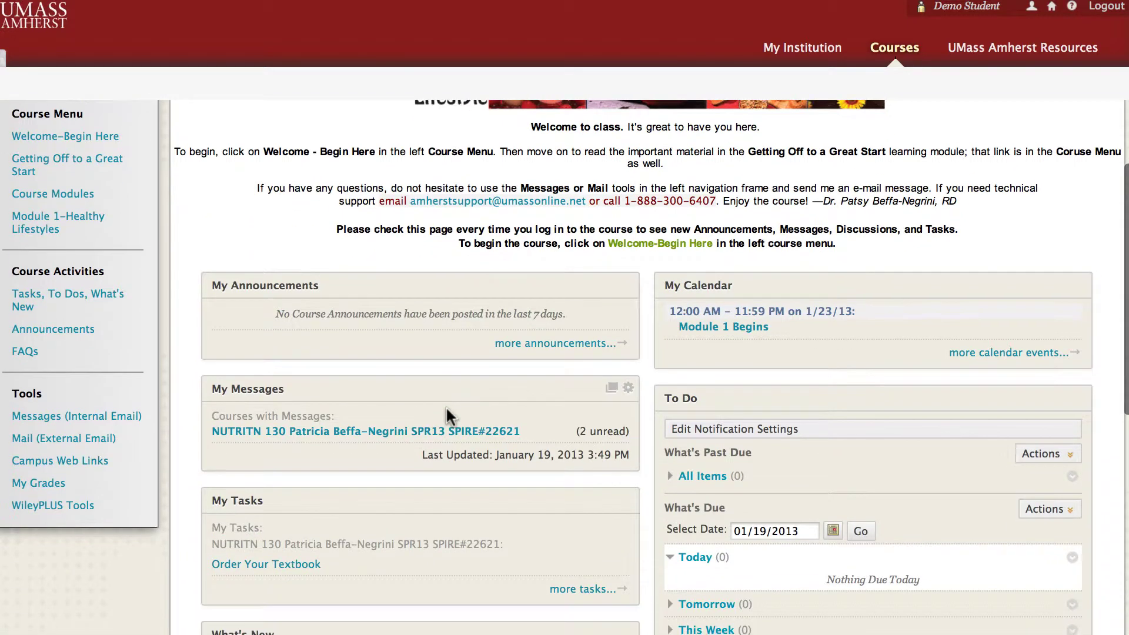
Step: Open the FAQs forum, look over its threads and start a new thread
left_click(24, 352)
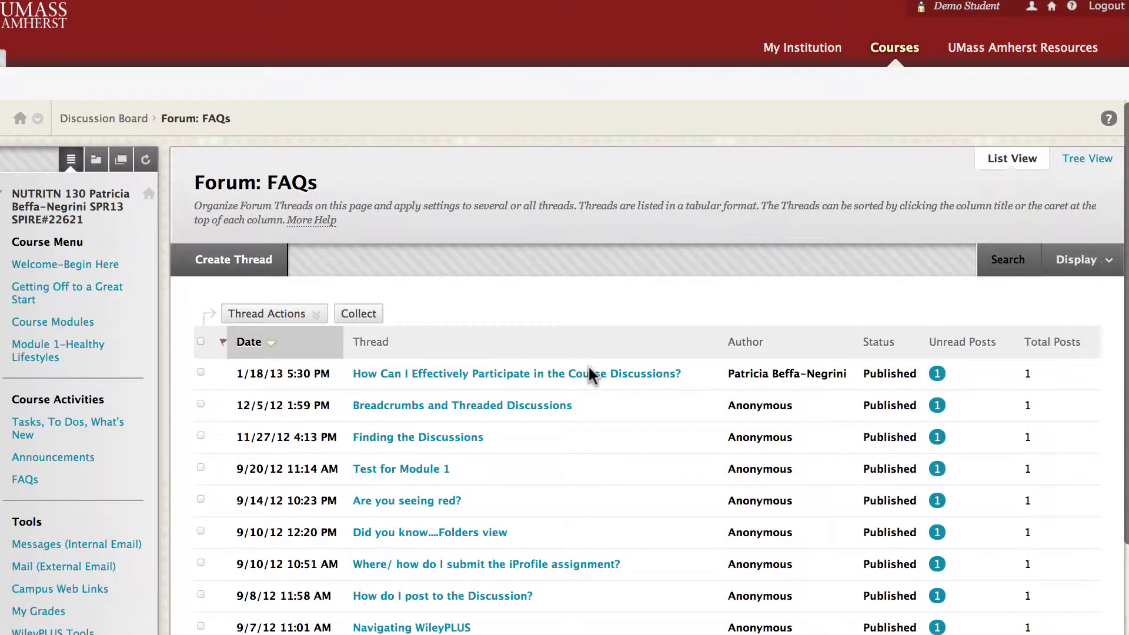
scroll(674, 459, "down", 3)
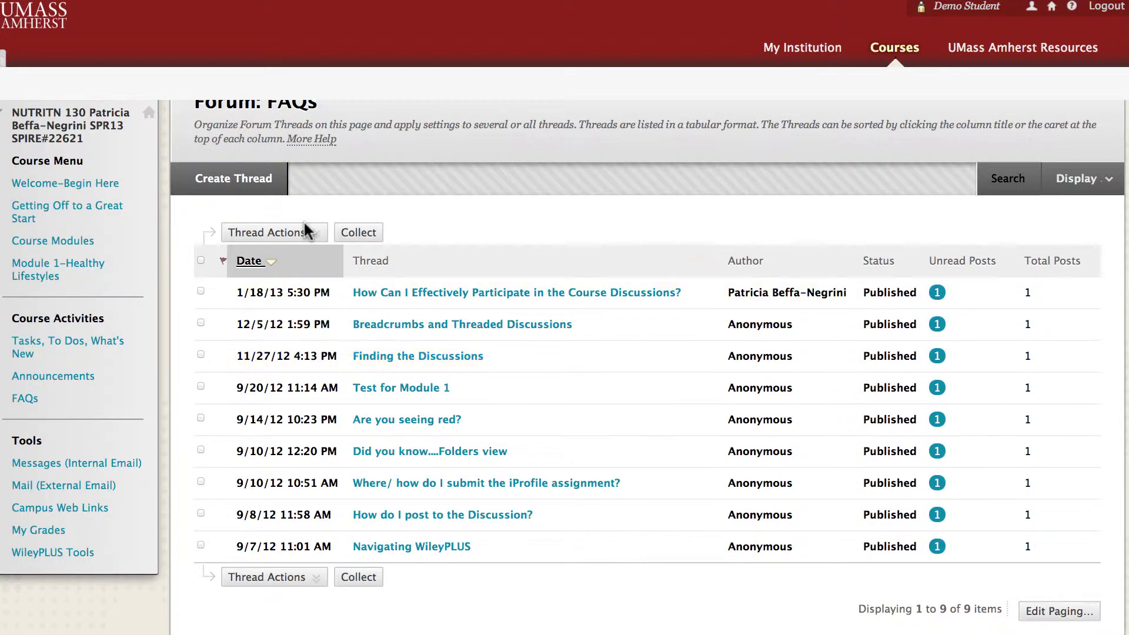
left_click(259, 187)
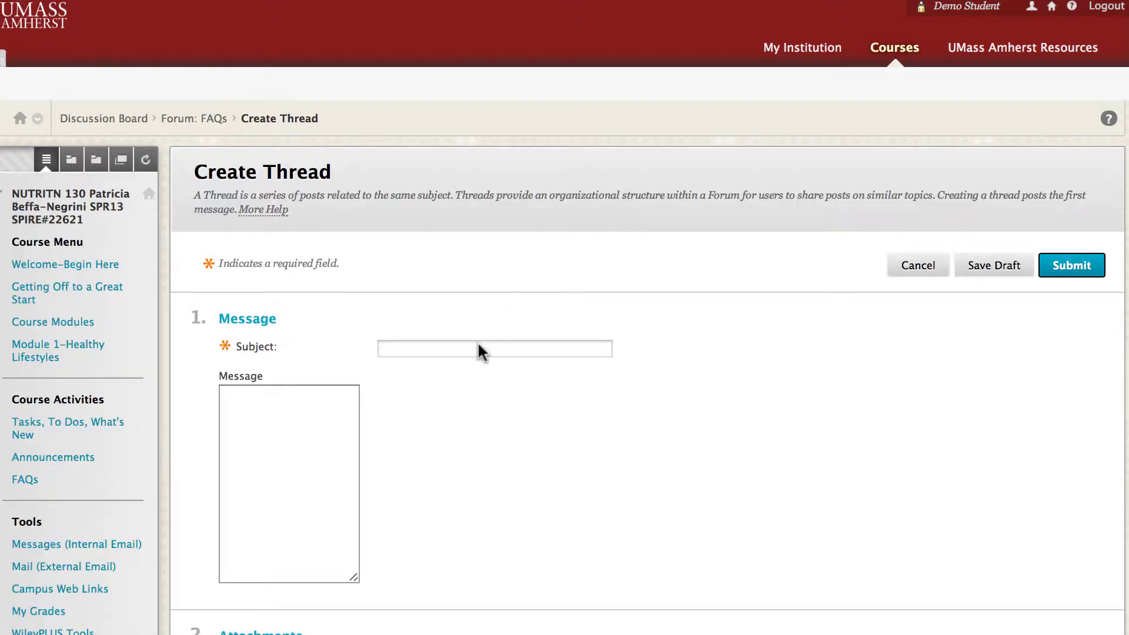
Step: Fill in the new thread with the subject "Question?" and the message "I have a question."
left_click(450, 344)
type("Q")
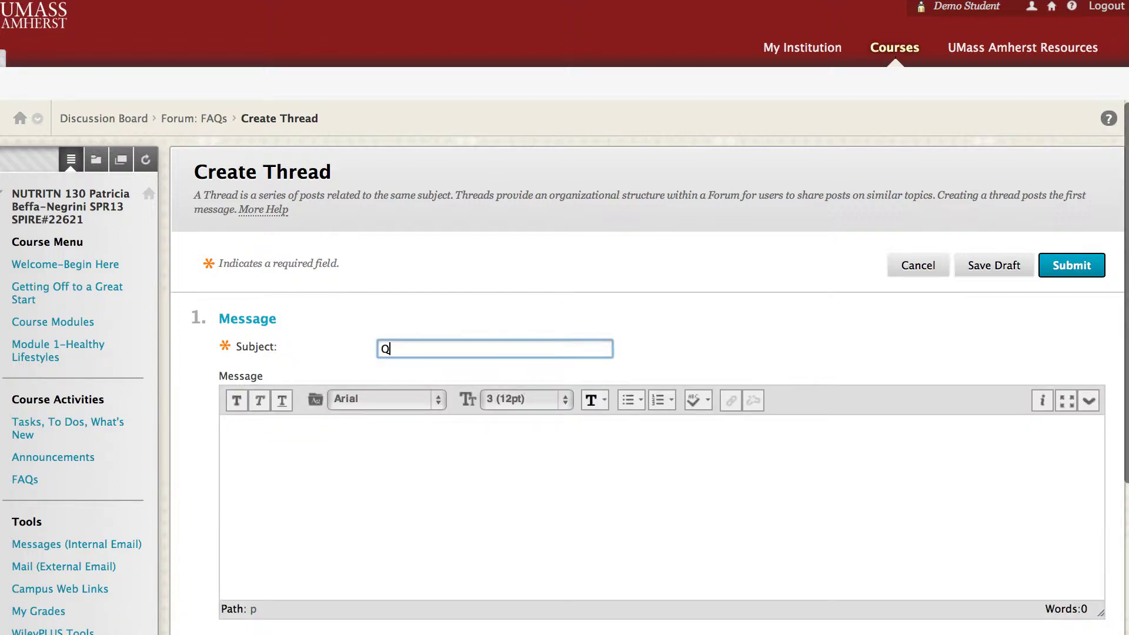
type("uestion?")
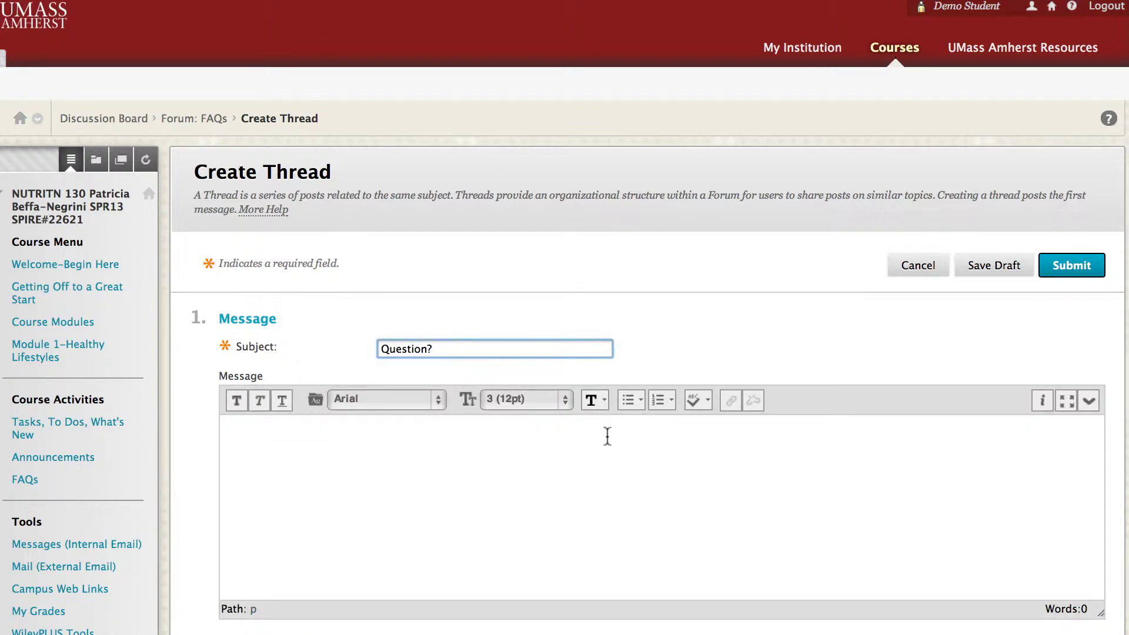
left_click(599, 457)
type("I")
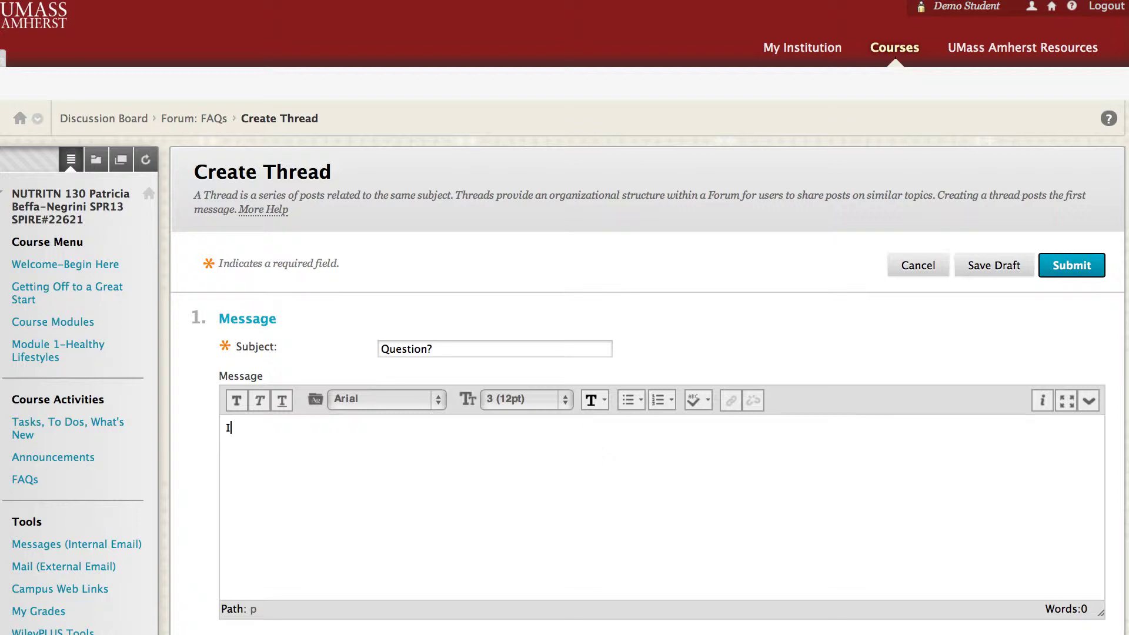
type(" have a question.")
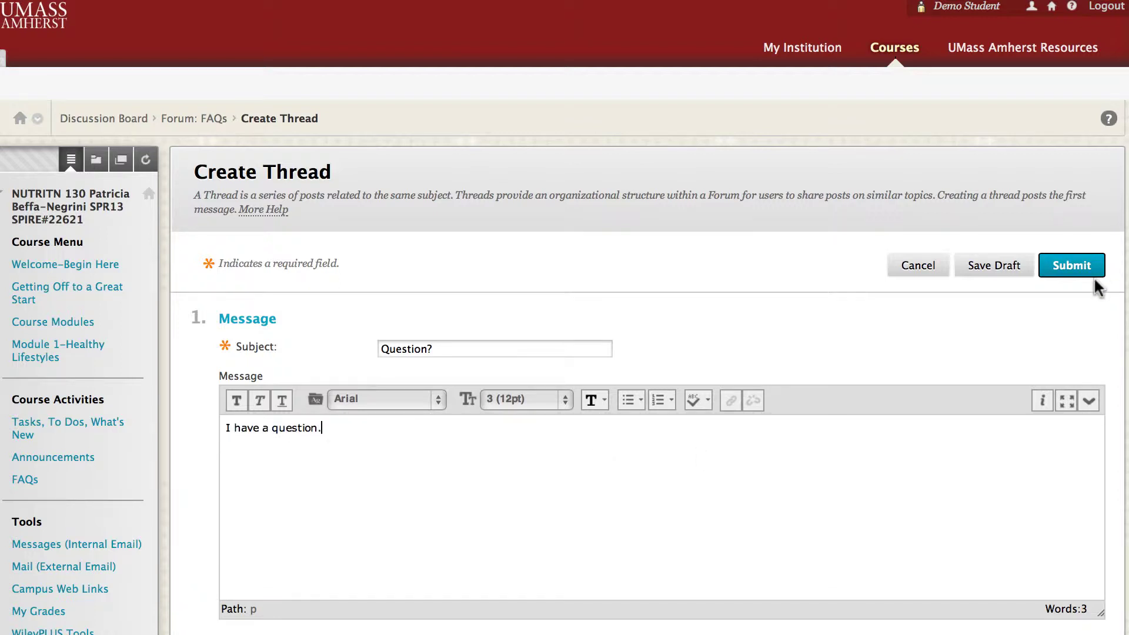
Step: Try the message editor's full-screen view and its extended formatting tools, restoring the compact editor each time
left_click(1067, 402)
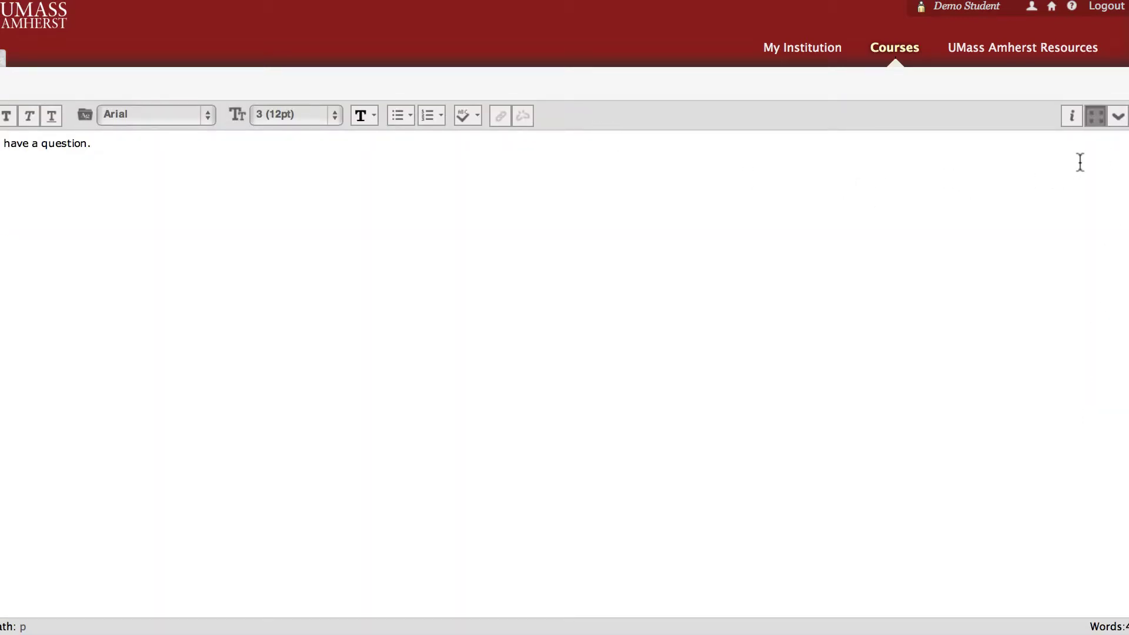
left_click(1097, 118)
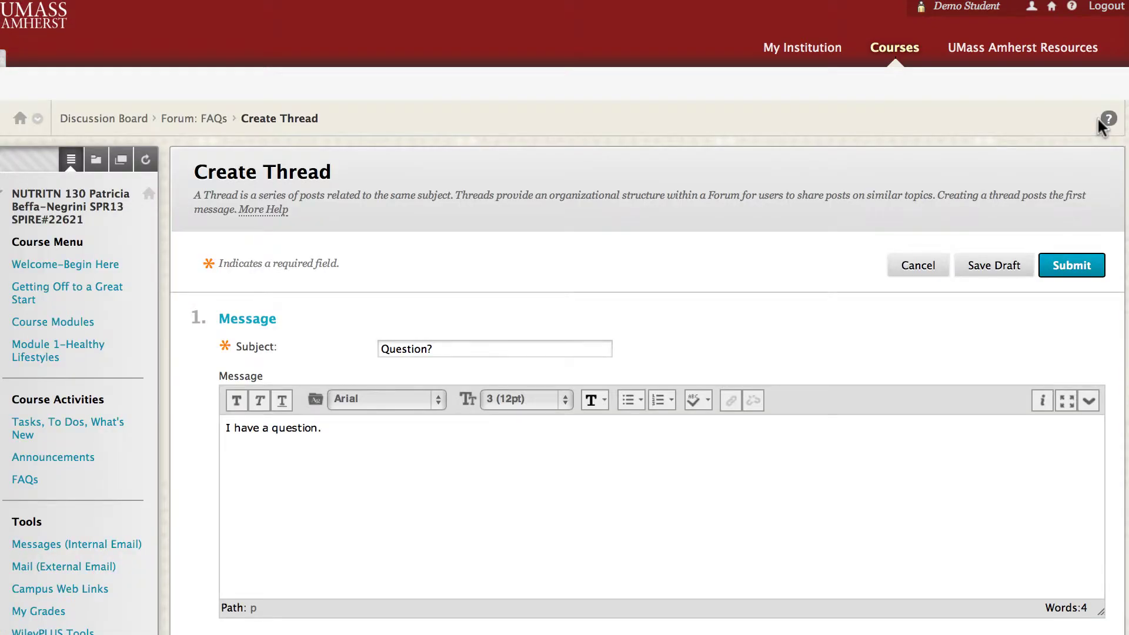
left_click(1087, 402)
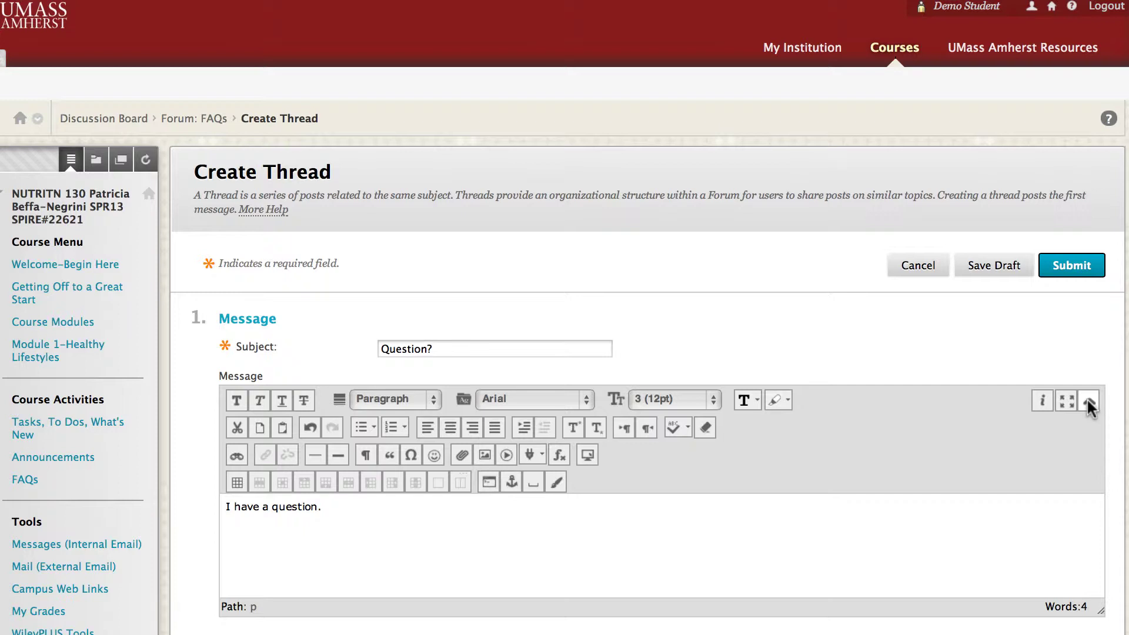
left_click(1088, 401)
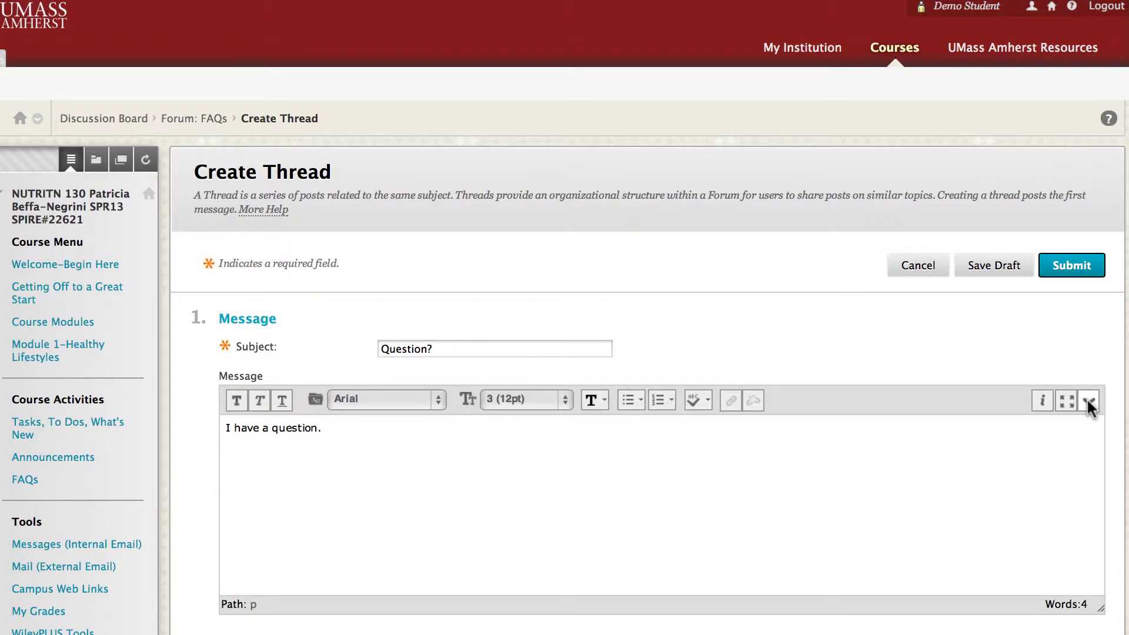
left_click(1088, 401)
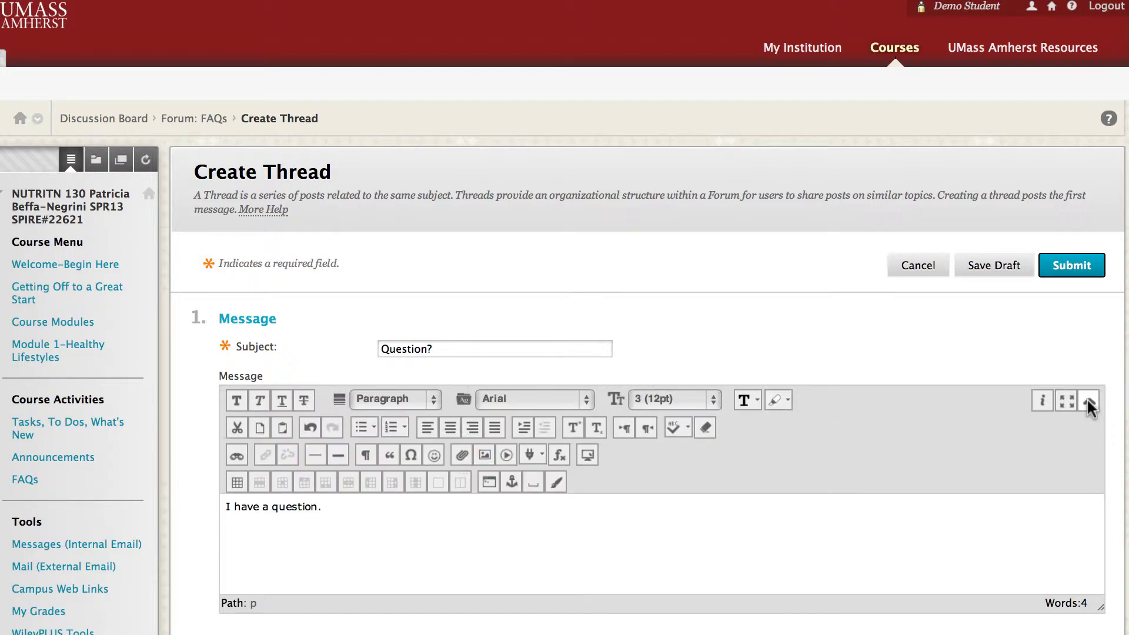
left_click(1087, 400)
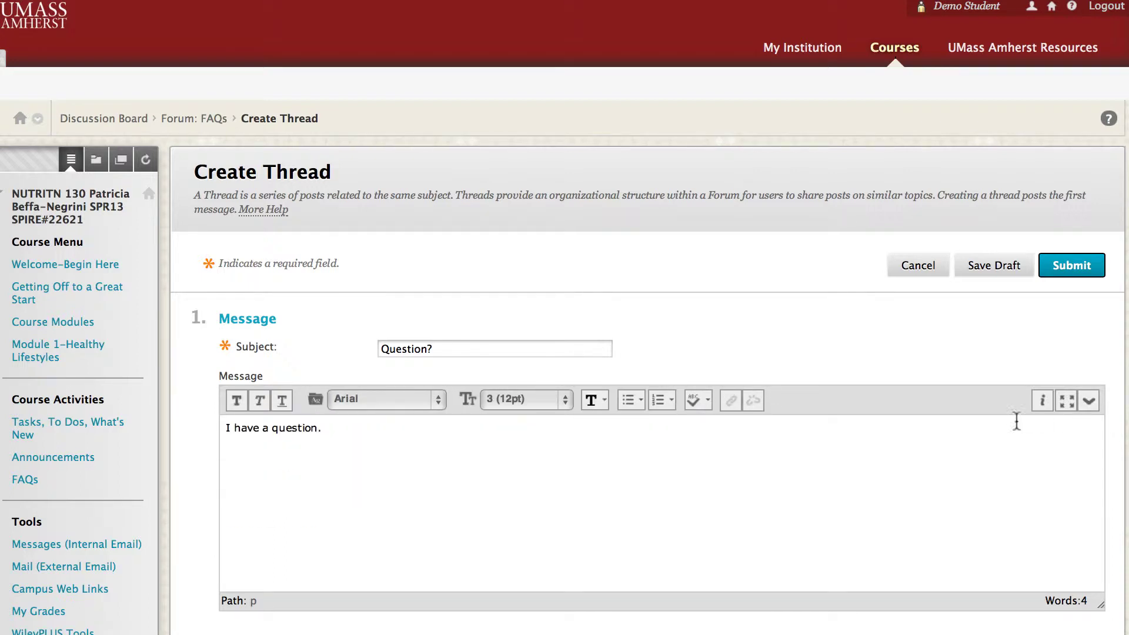
Step: Spell-check the message and cancel the new thread without posting it
left_click(692, 401)
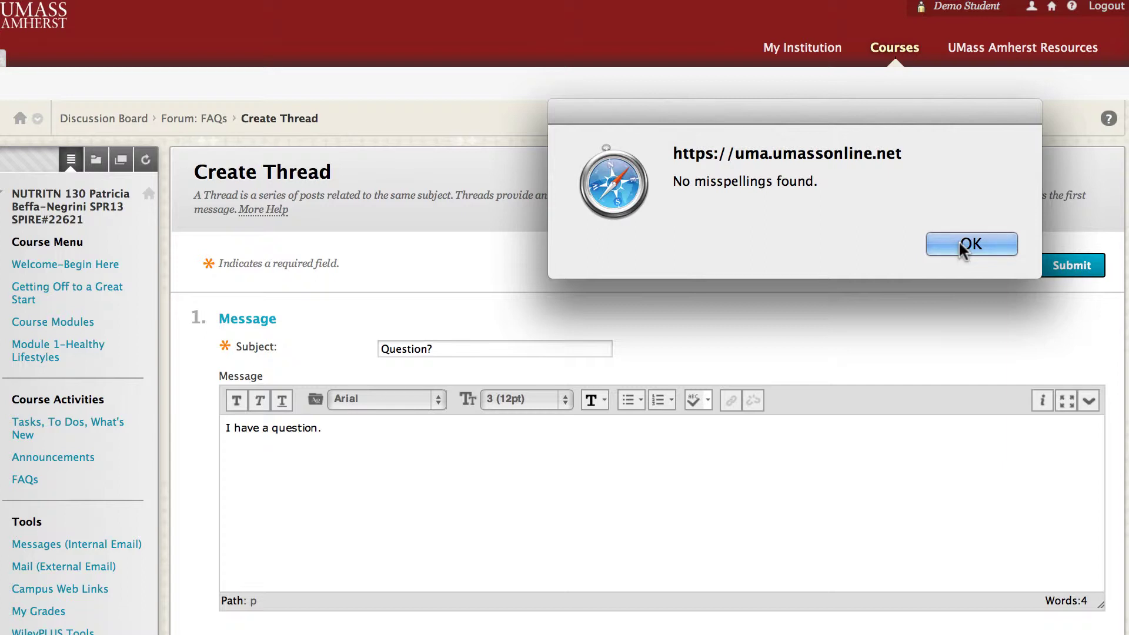
left_click(963, 247)
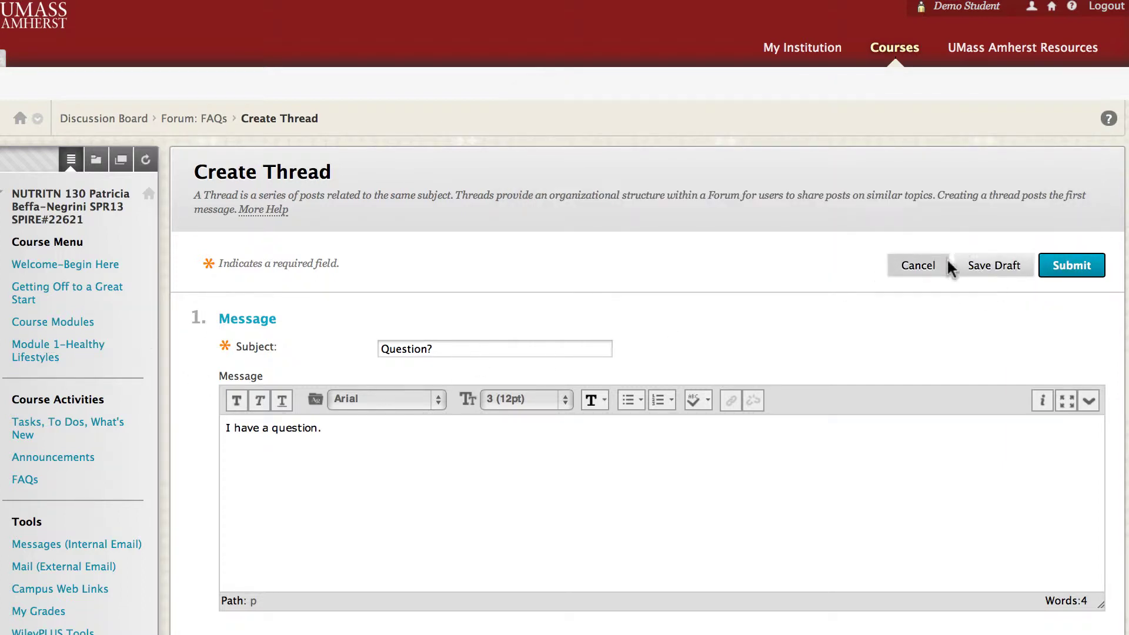
left_click(919, 266)
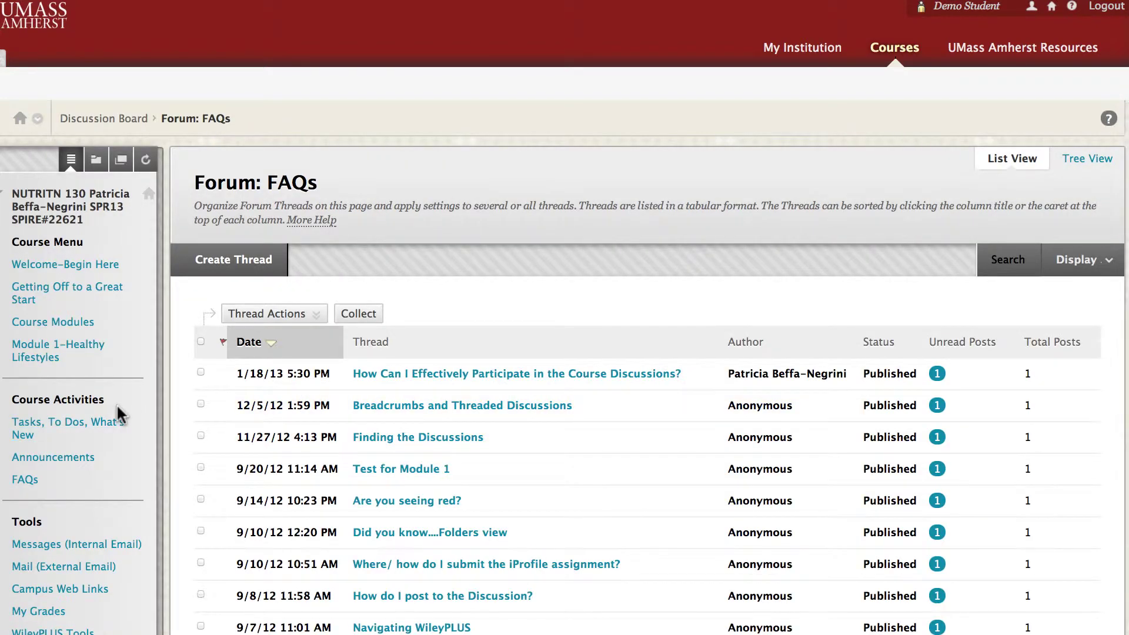
Step: Open the course's internal Messages, start a new message and add the course instructor as a To recipient
scroll(117, 406, "down", 3)
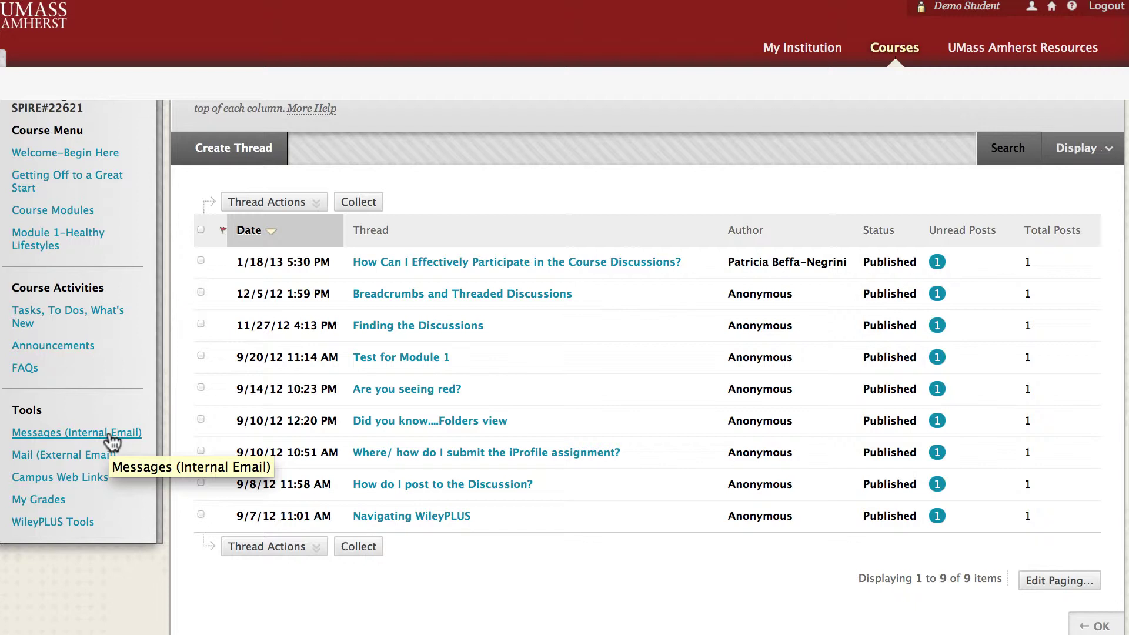
left_click(451, 413)
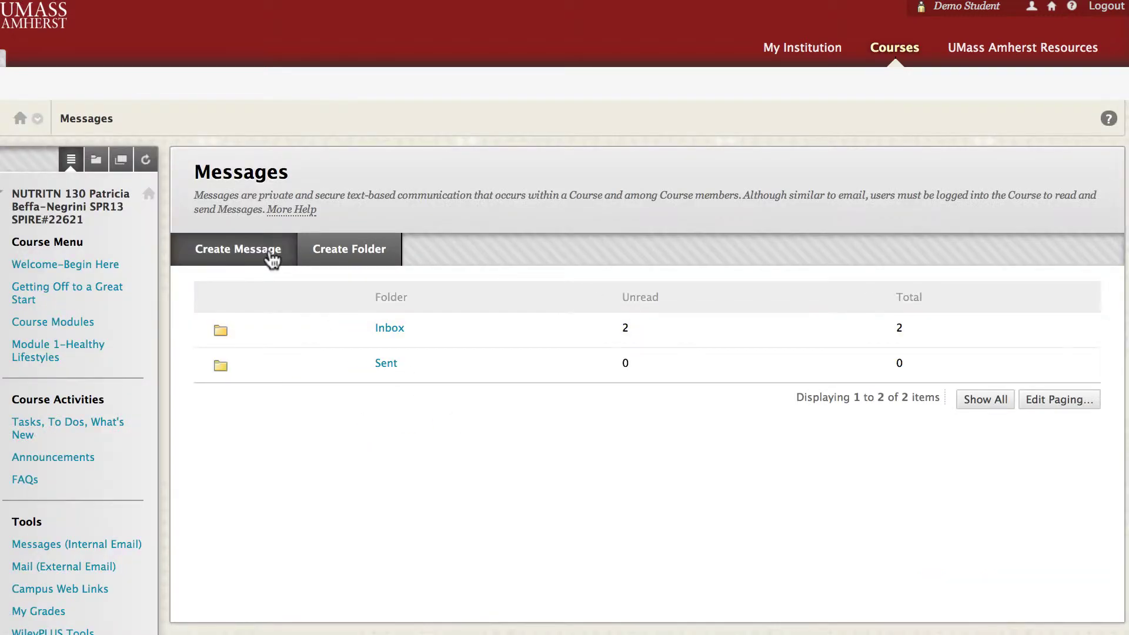
left_click(271, 259)
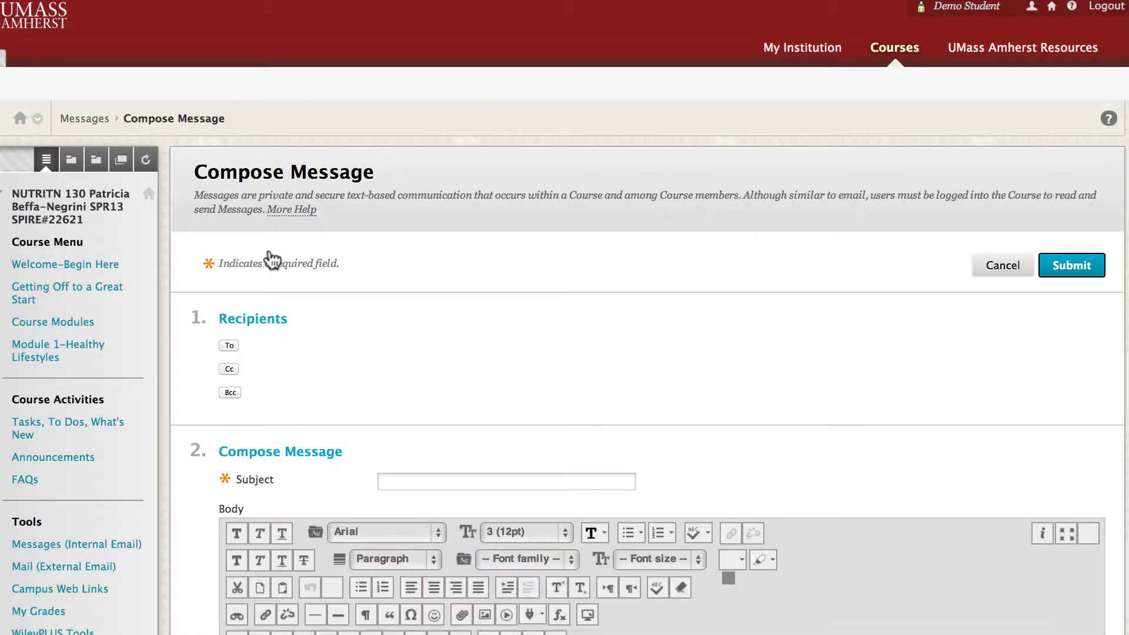
left_click(231, 344)
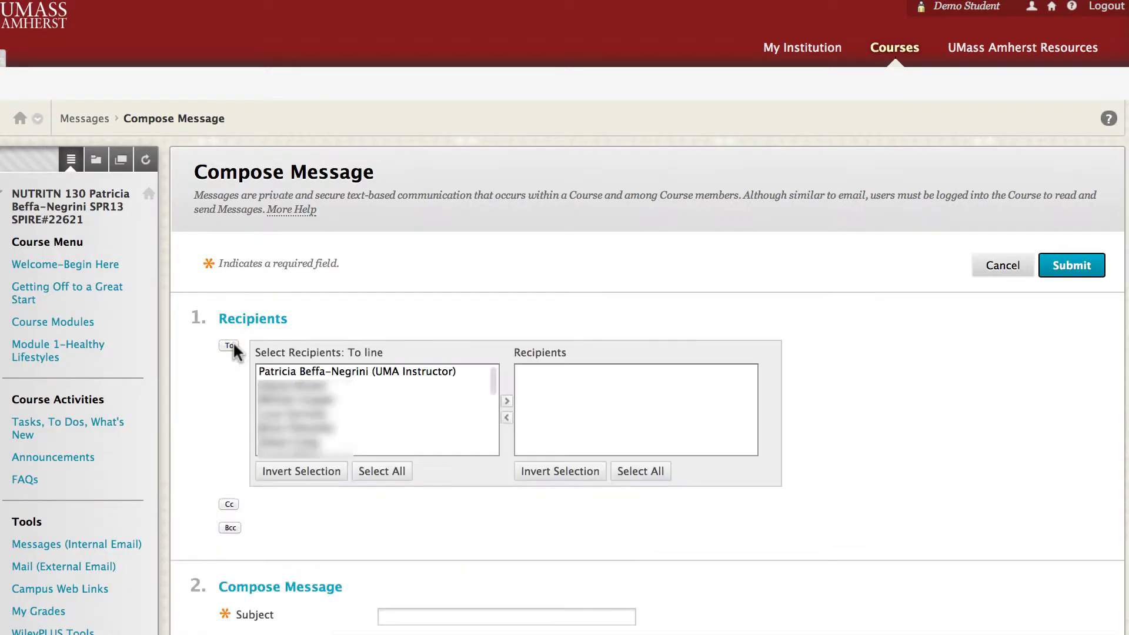
left_click(430, 375)
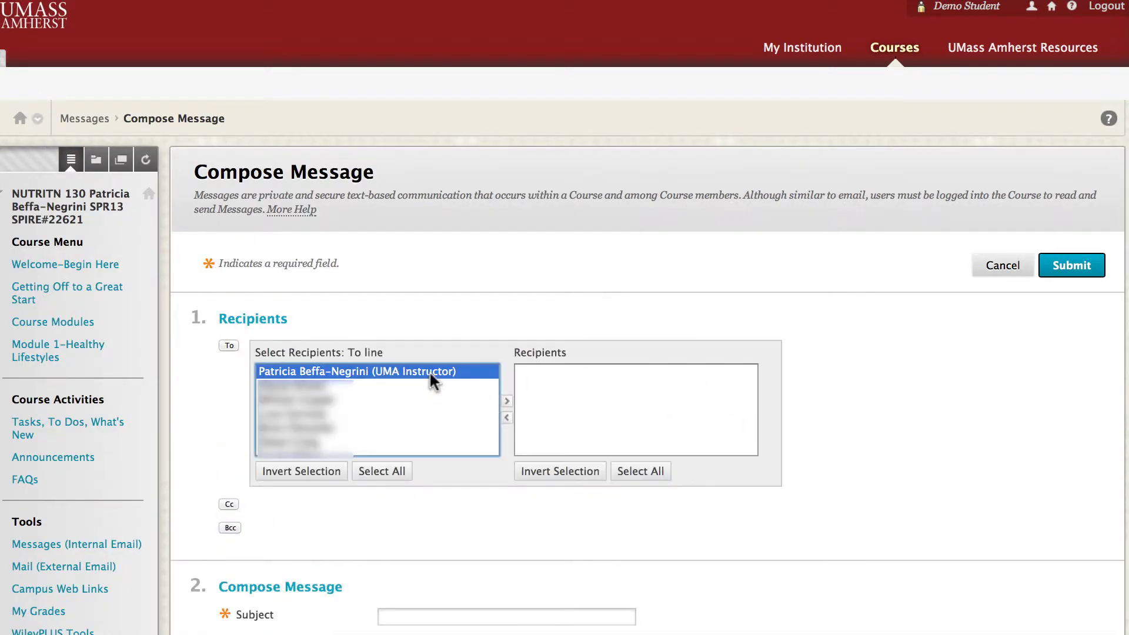
left_click(507, 400)
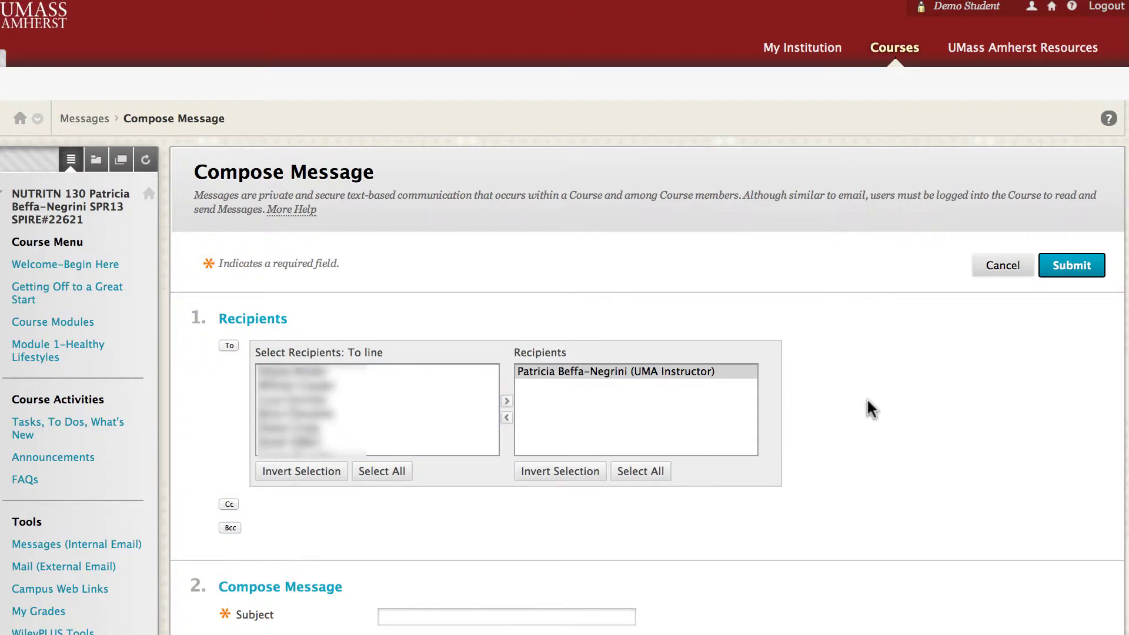
Step: Look over the new message's subject, body and attachment fields and cancel the message
scroll(867, 398, "down", 5)
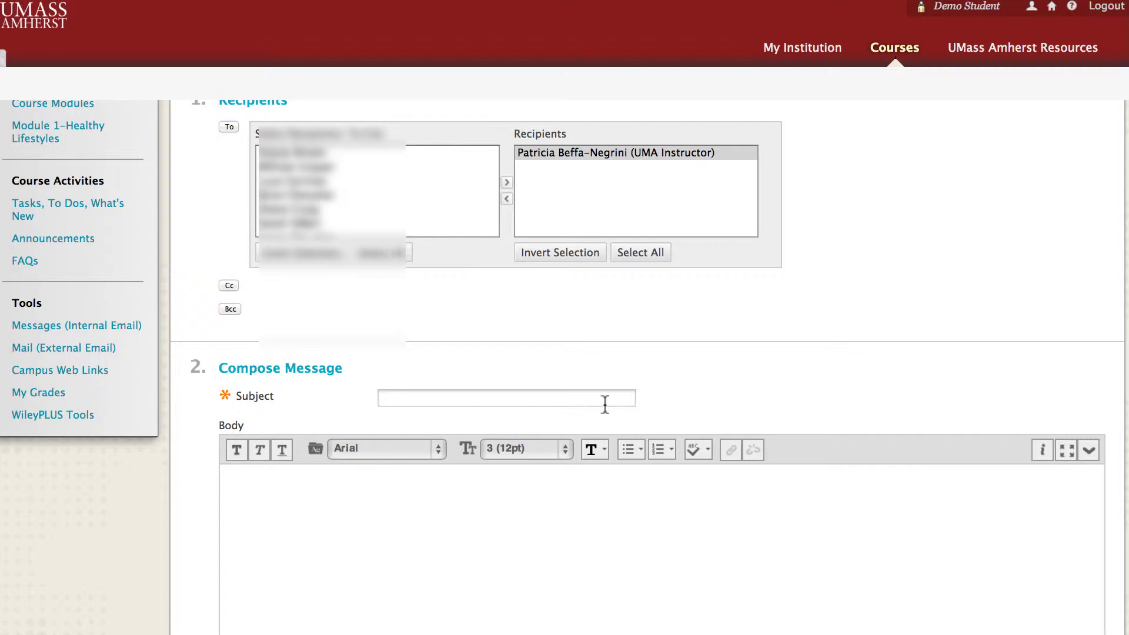
scroll(681, 560, "down", 5)
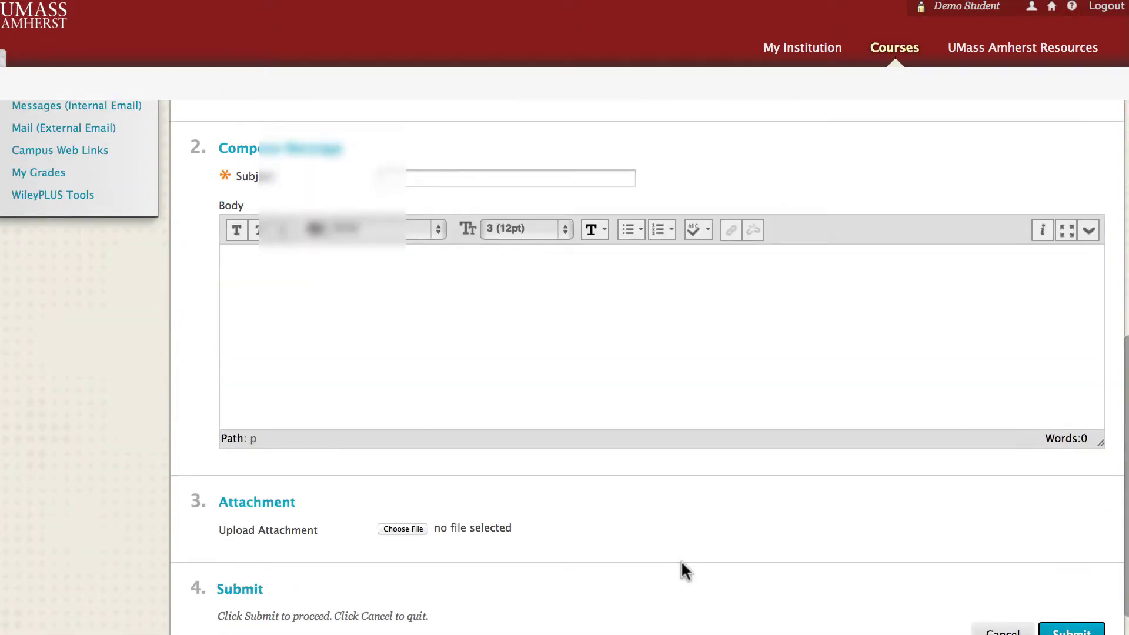
scroll(681, 560, "down", 1)
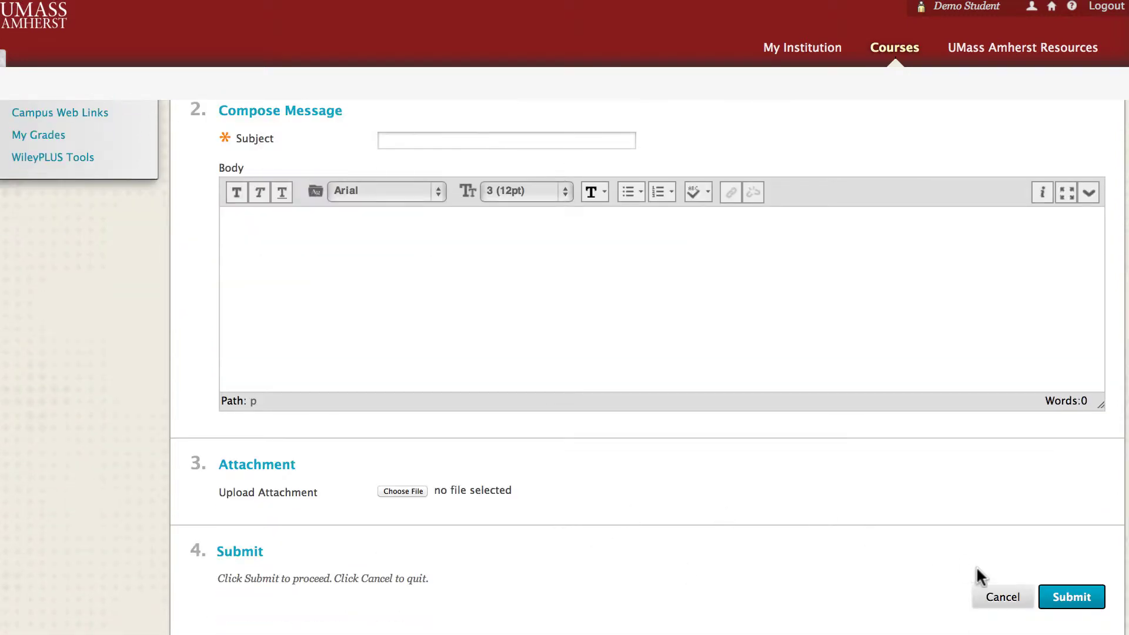
left_click(992, 591)
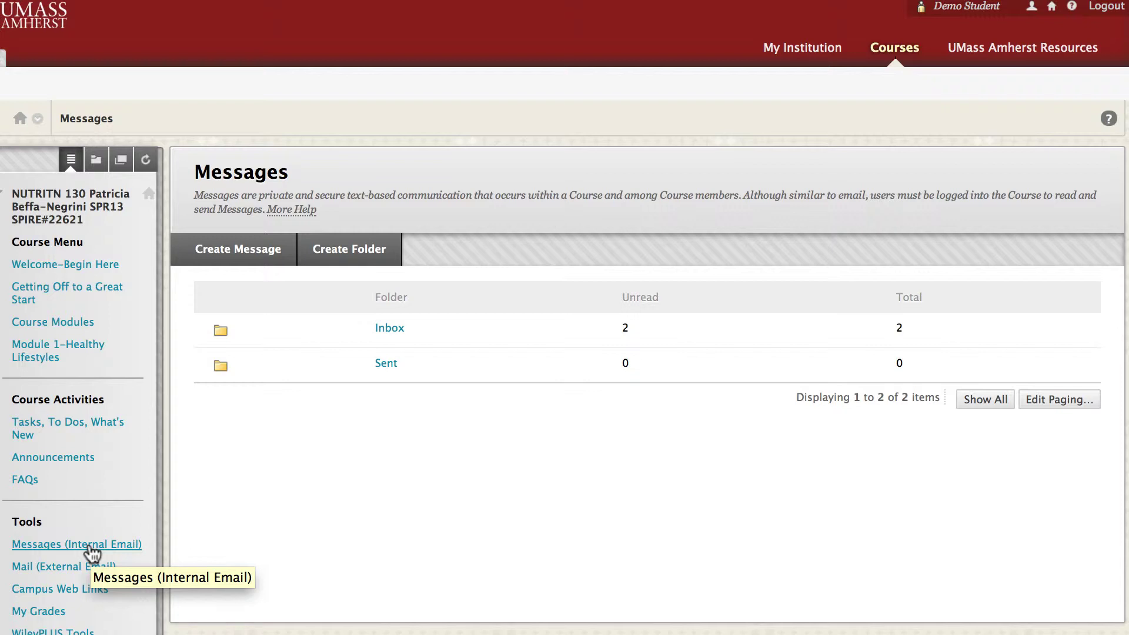
Step: Return to Tasks, To Dos, What's New and open the course inbox through My Messages
left_click(112, 426)
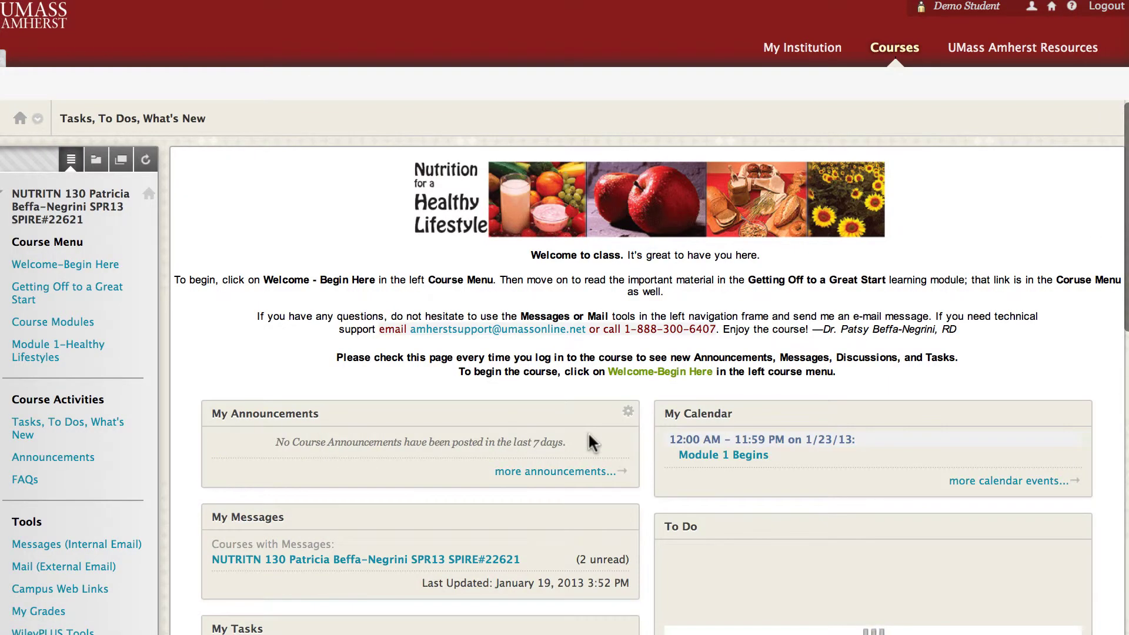
scroll(523, 504, "down", 2)
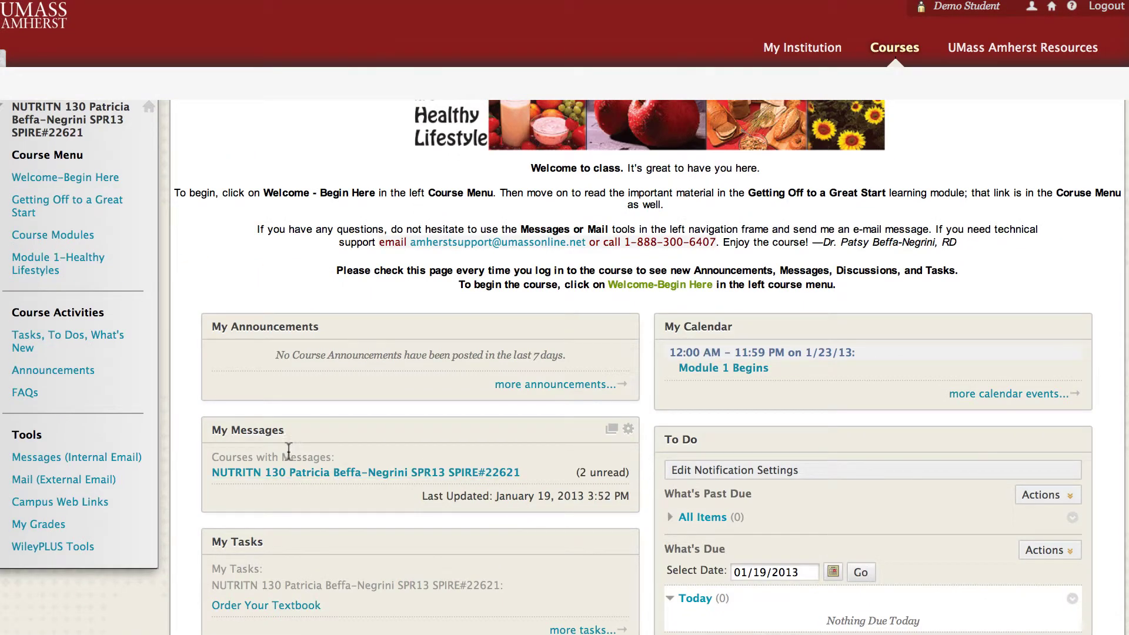
left_click(307, 474)
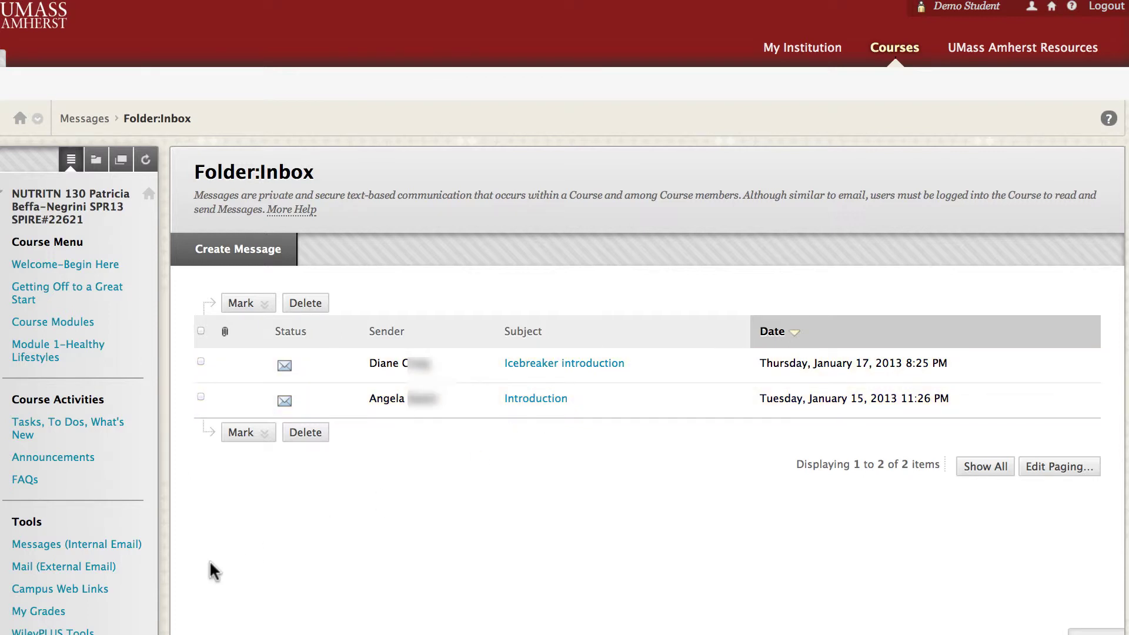
Step: View the Campus Web Links page and look through the graded items listed in My Grades
left_click(89, 590)
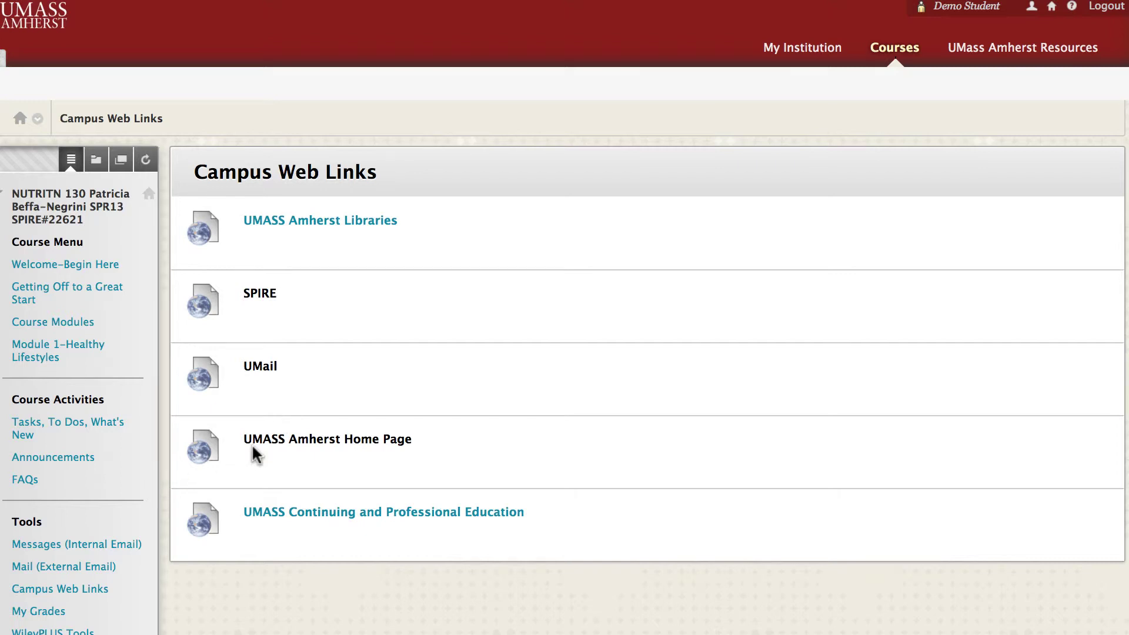
scroll(251, 454, "down", 1)
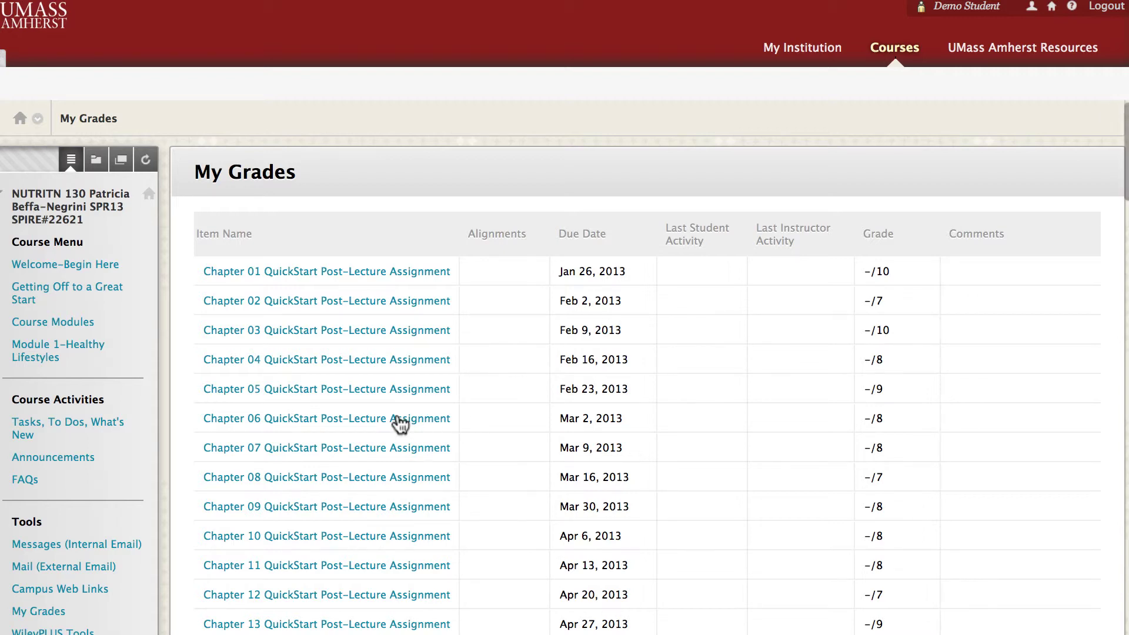
scroll(400, 424, "down", 8)
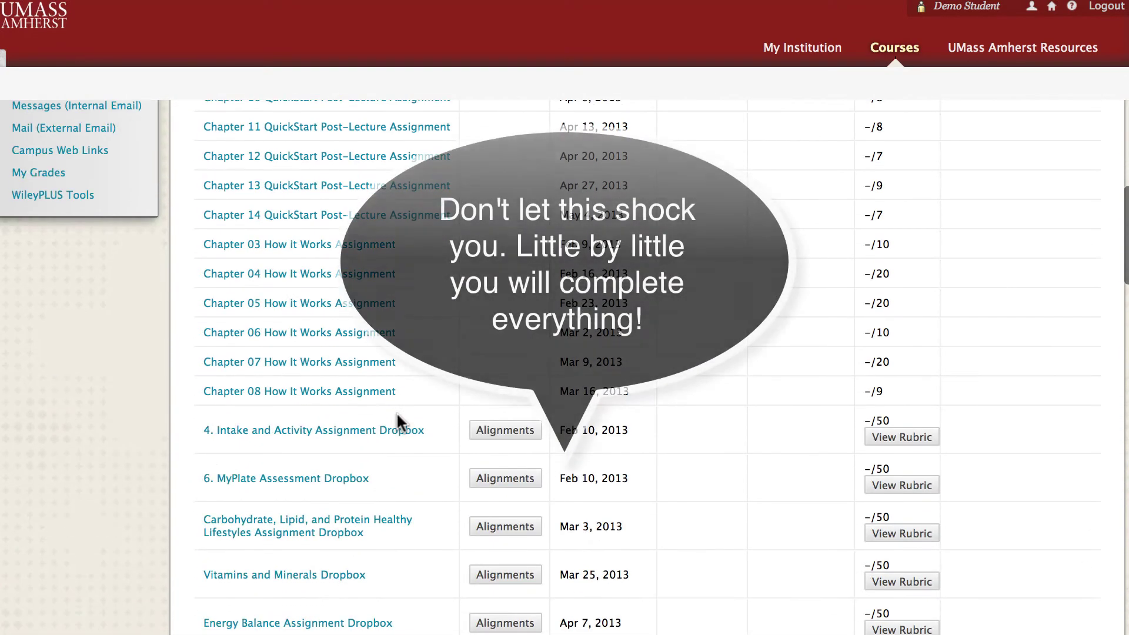
scroll(397, 415, "down", 5)
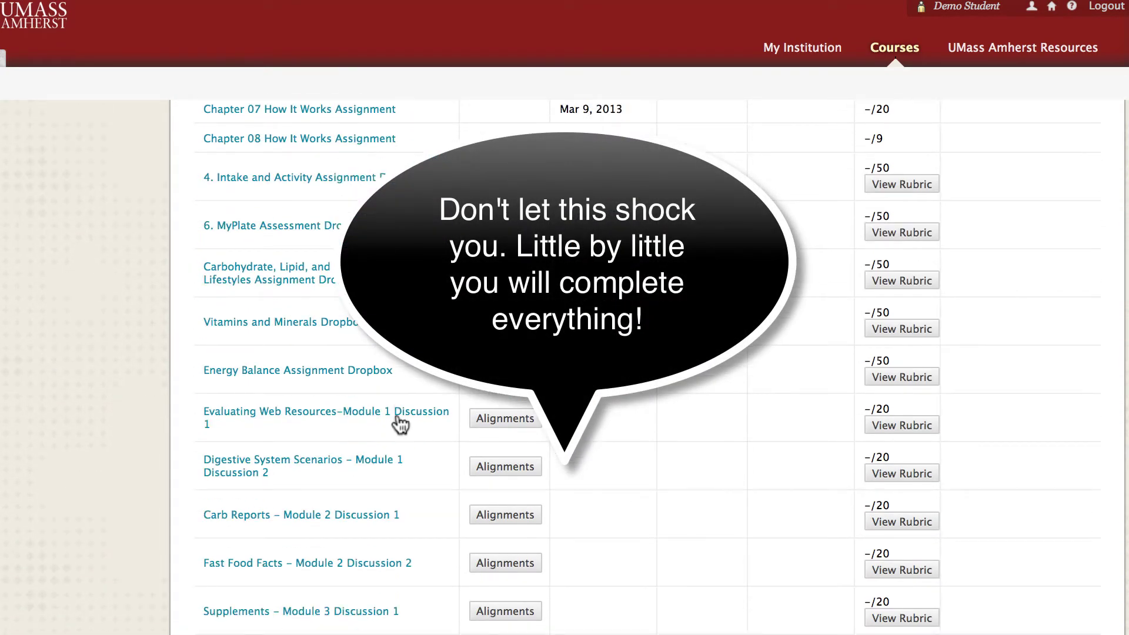
scroll(400, 422, "down", 13)
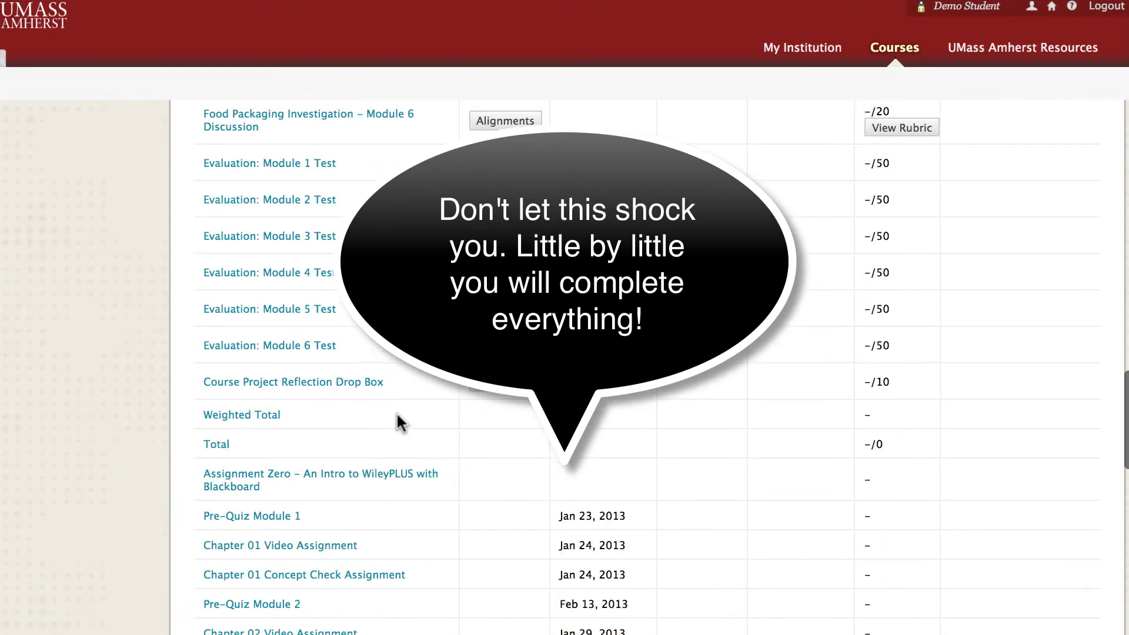
scroll(398, 419, "up", 16)
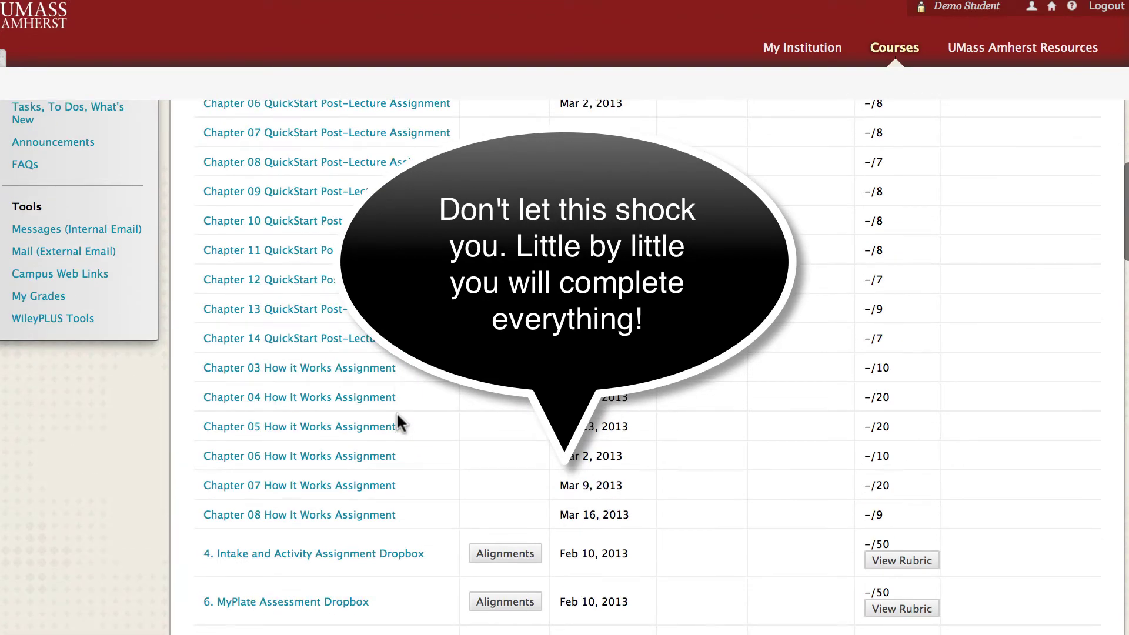
scroll(398, 419, "up", 5)
Step: Open WileyPLUS Tools and look over its course resources and Support Tools
scroll(398, 421, "down", 3)
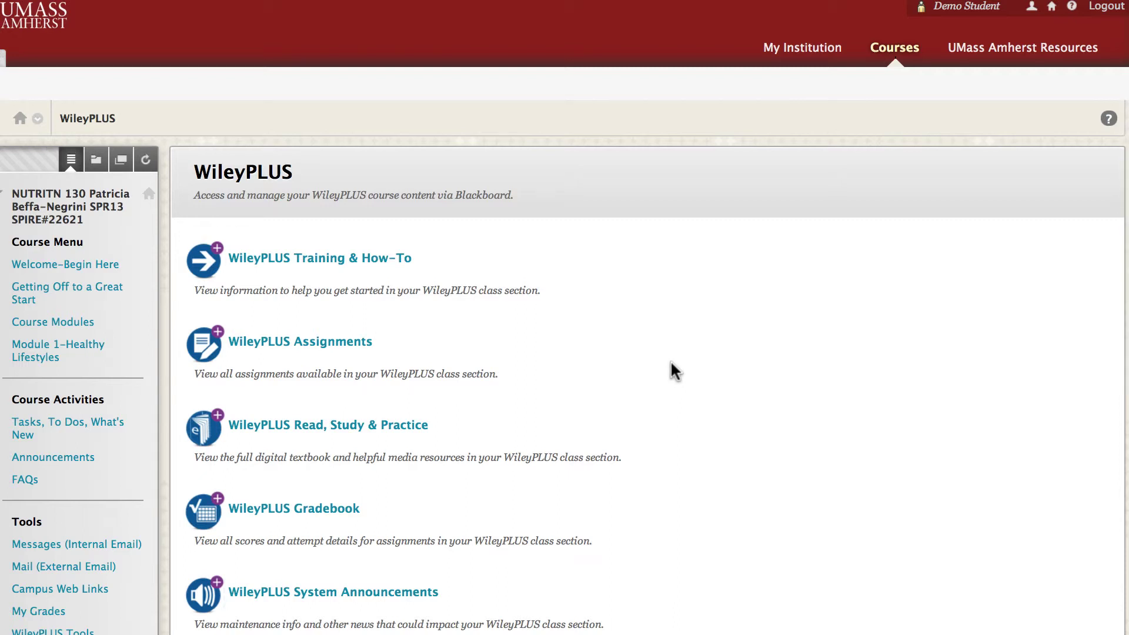
scroll(672, 363, "down", 5)
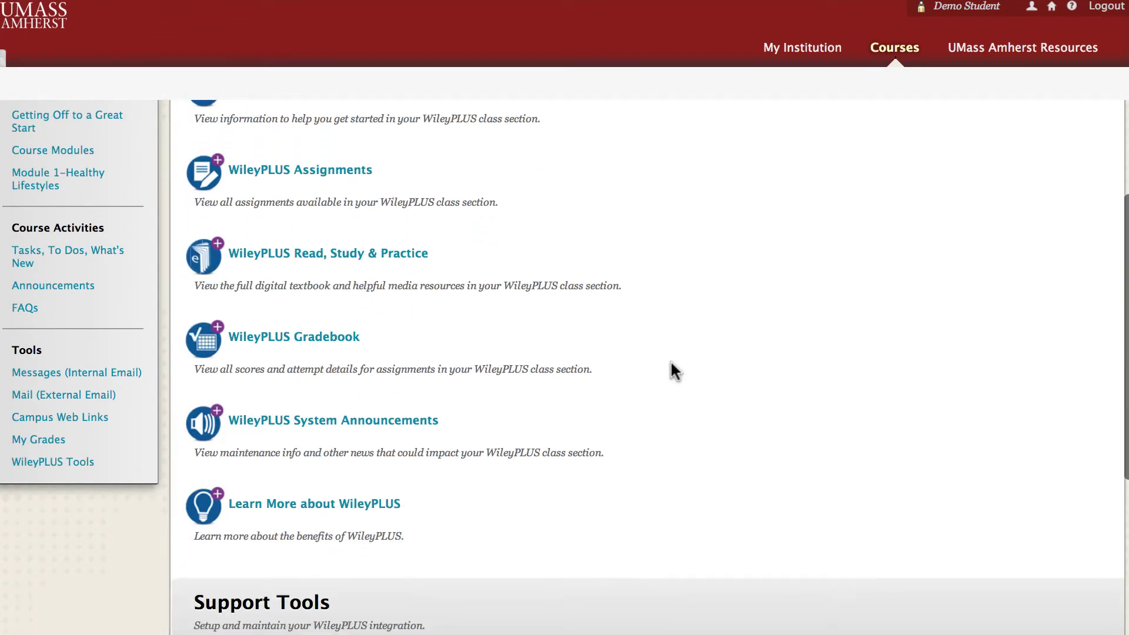
scroll(671, 363, "down", 8)
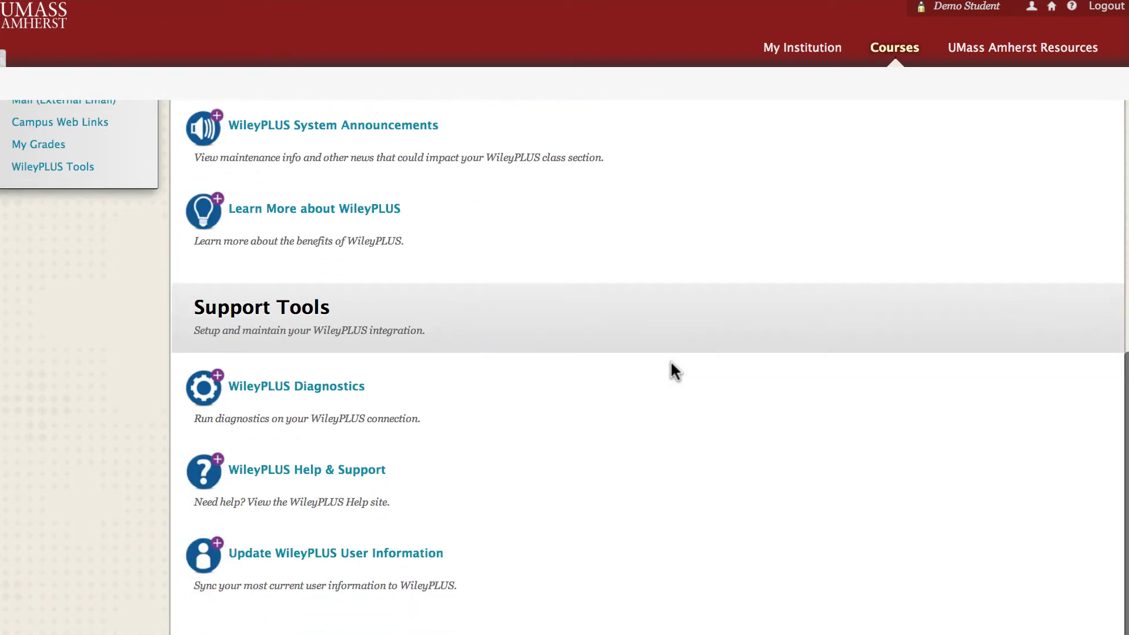
scroll(671, 363, "up", 14)
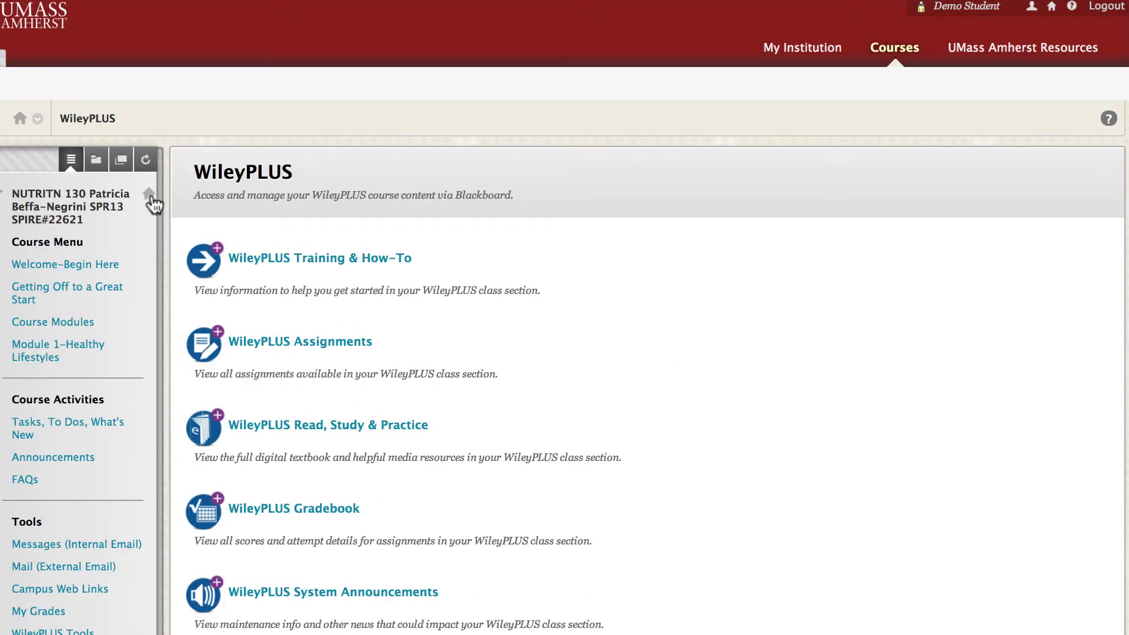
Step: Return to the course home page and review its modules from My Announcements down to Alerts
left_click(150, 199)
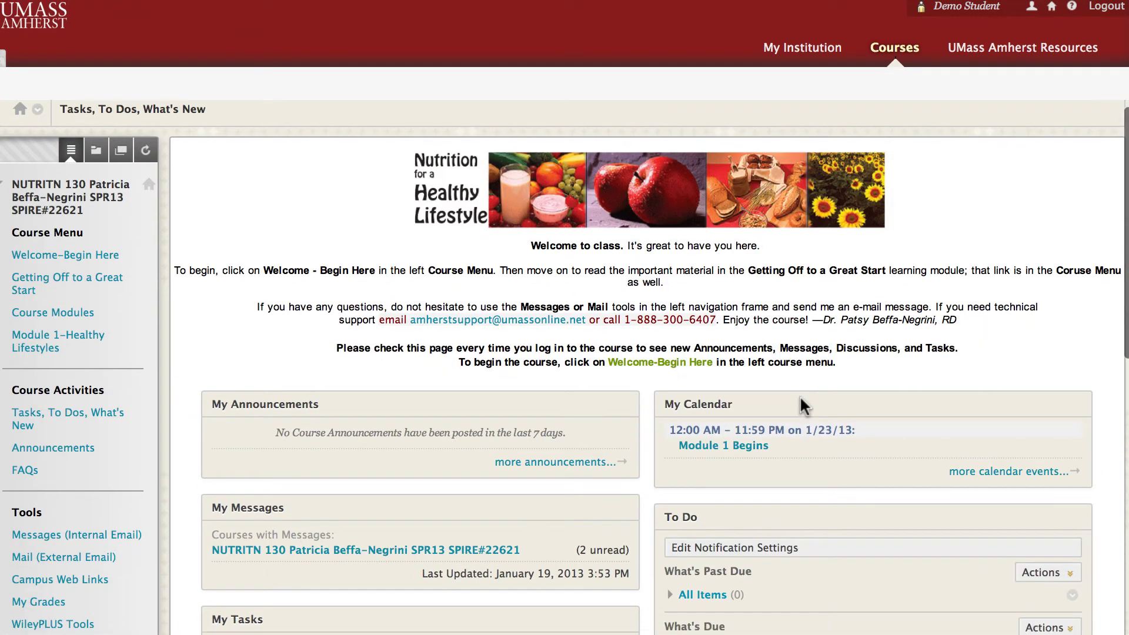
scroll(801, 400, "down", 5)
scroll(803, 408, "down", 3)
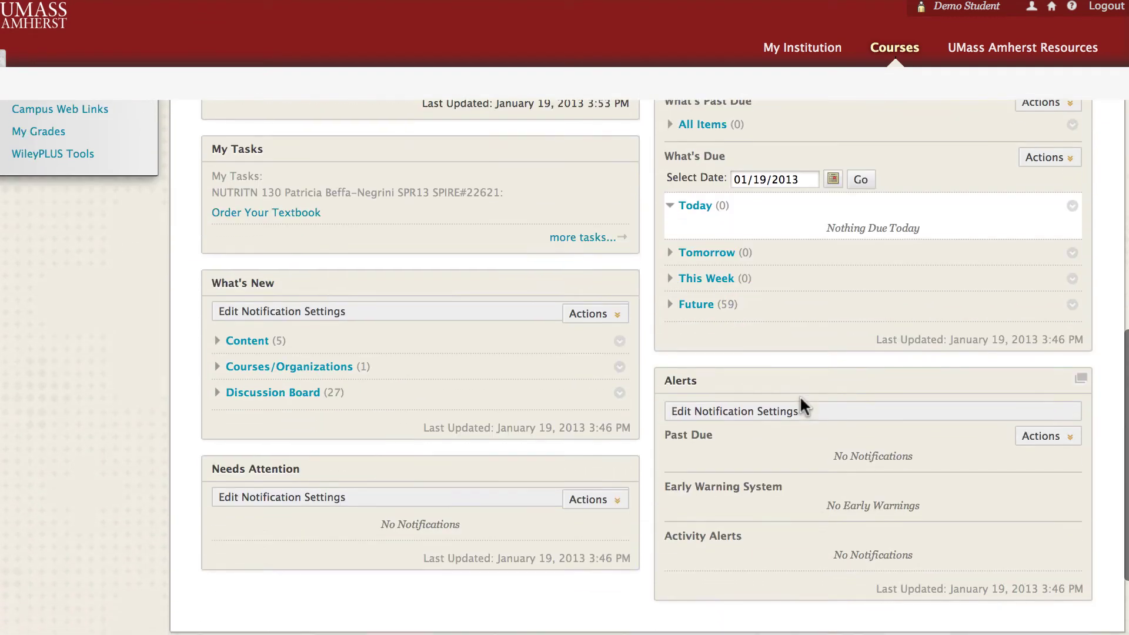
scroll(802, 353, "up", 7)
scroll(800, 399, "up", 2)
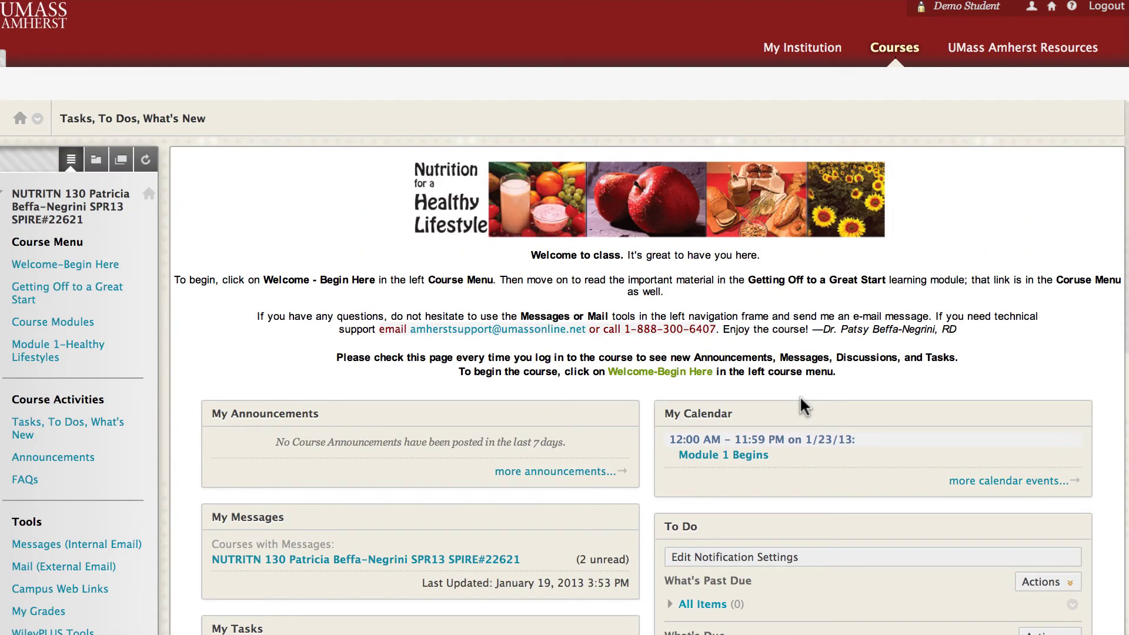